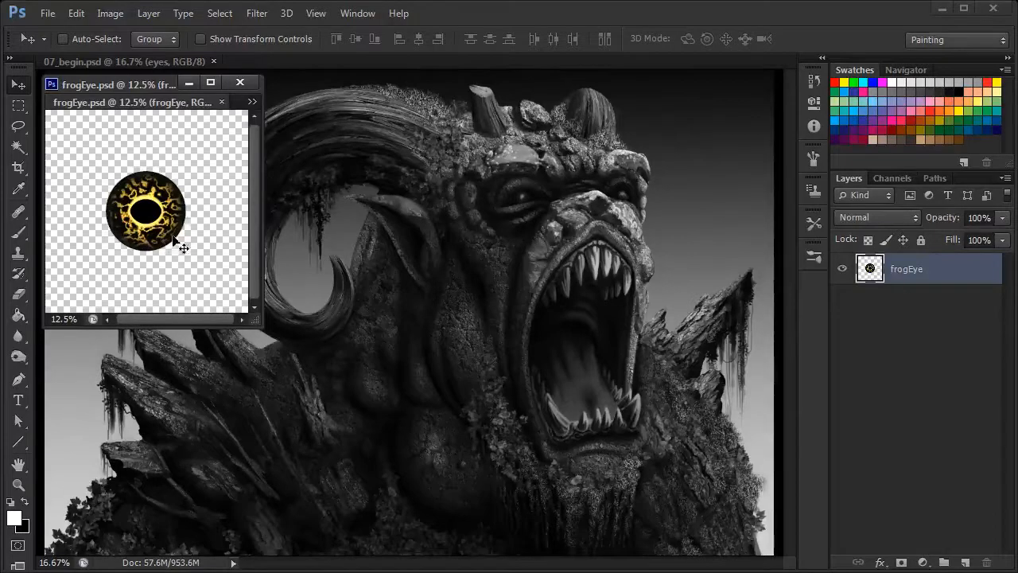
Step: Desaturate the yellow frog eye image in frogEye.psd to greyscale
key("ctrl+plus")
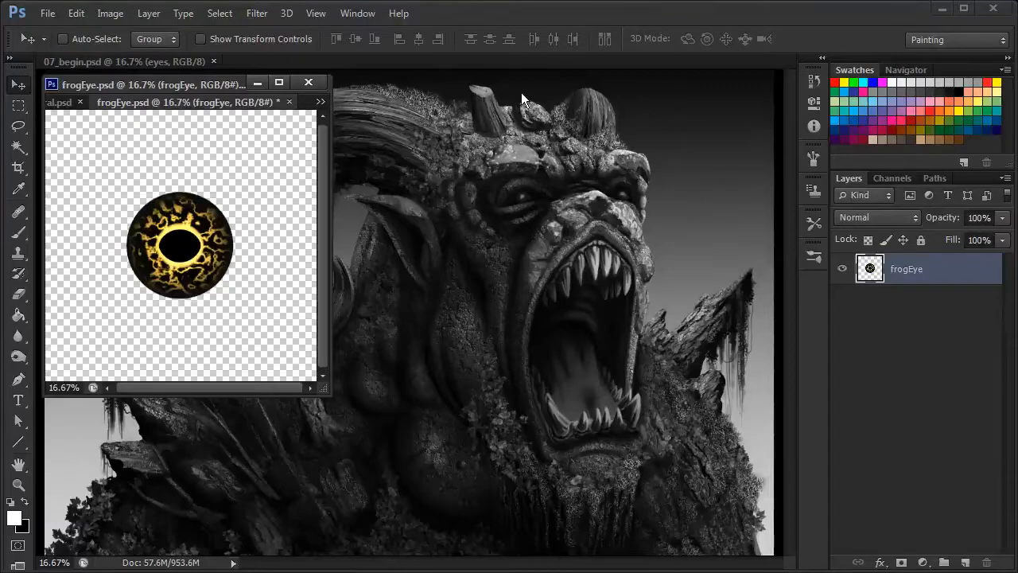
left_click(108, 13)
mouse_move(126, 54)
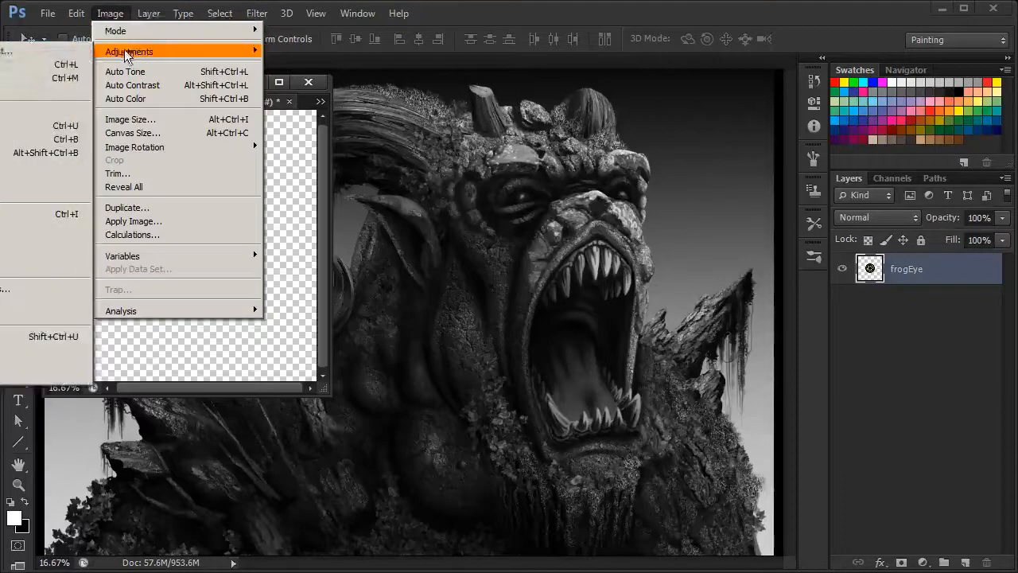
left_click(59, 337)
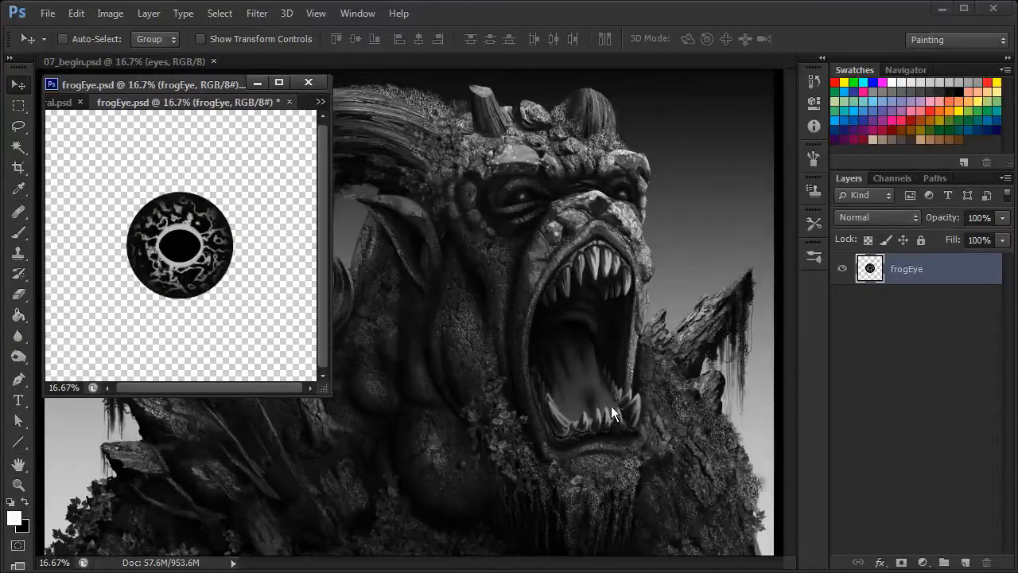
Step: Copy the grey frog eye into 07_begin.psd over the creature's nearer eye and shrink the frogEye.psd window
left_click_drag(181, 243, 524, 196)
double_click(214, 83)
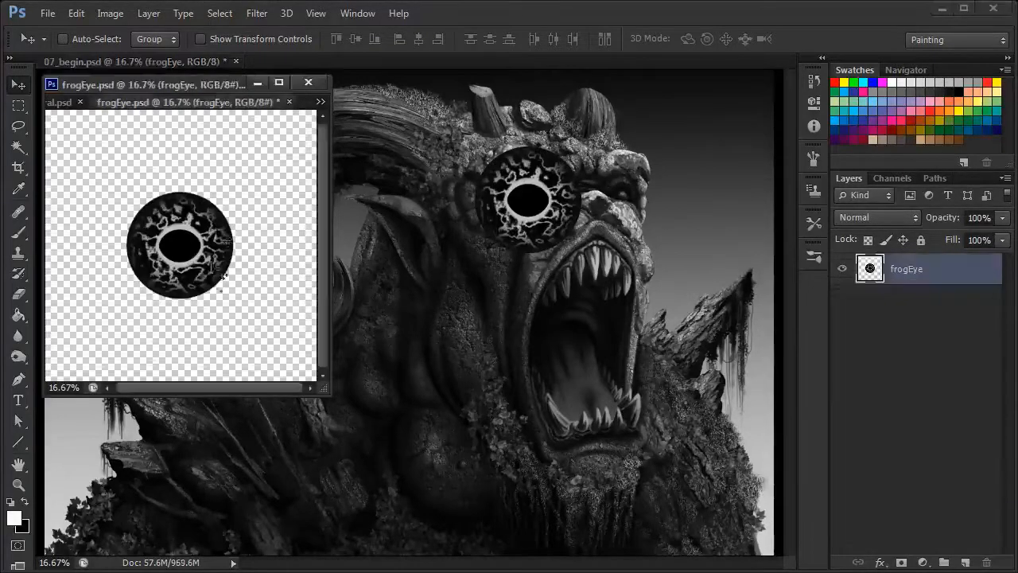
left_click(550, 269)
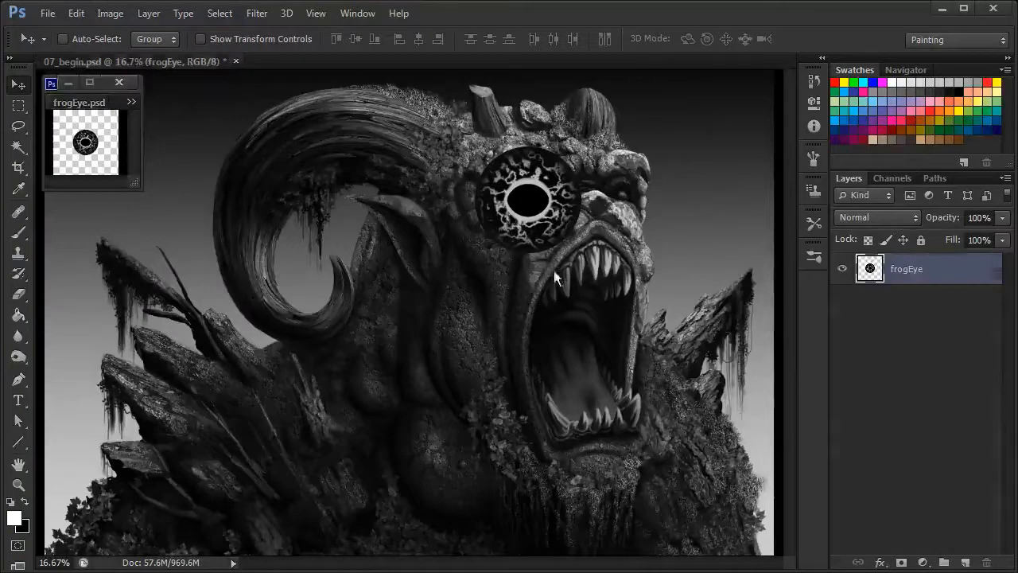
Step: Scale the frogEye layer down to about 11.5% with Free Transform
key("ctrl+plus")
key("ctrl+plus")
left_click_drag(687, 215, 480, 429)
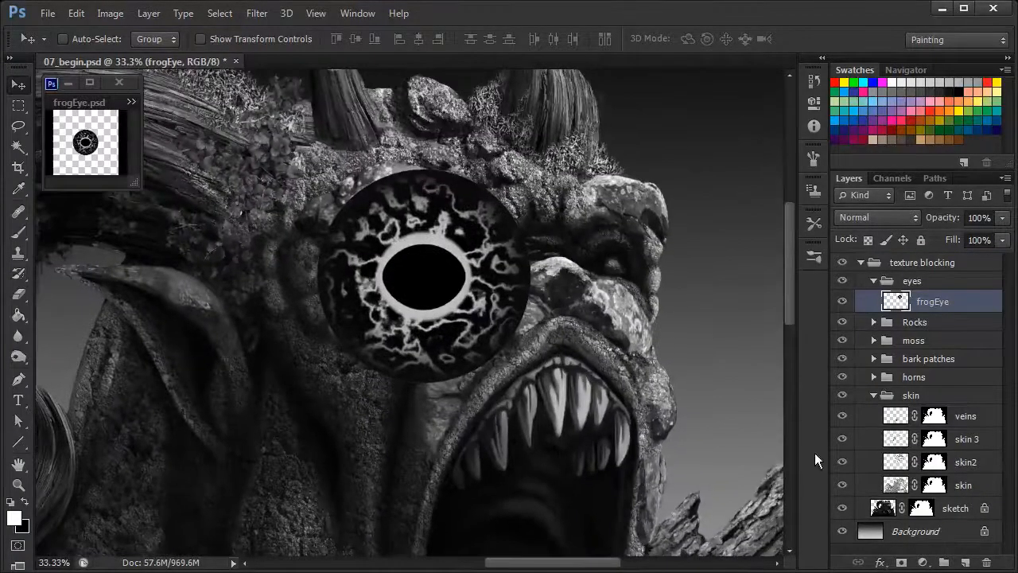
key("ctrl+t")
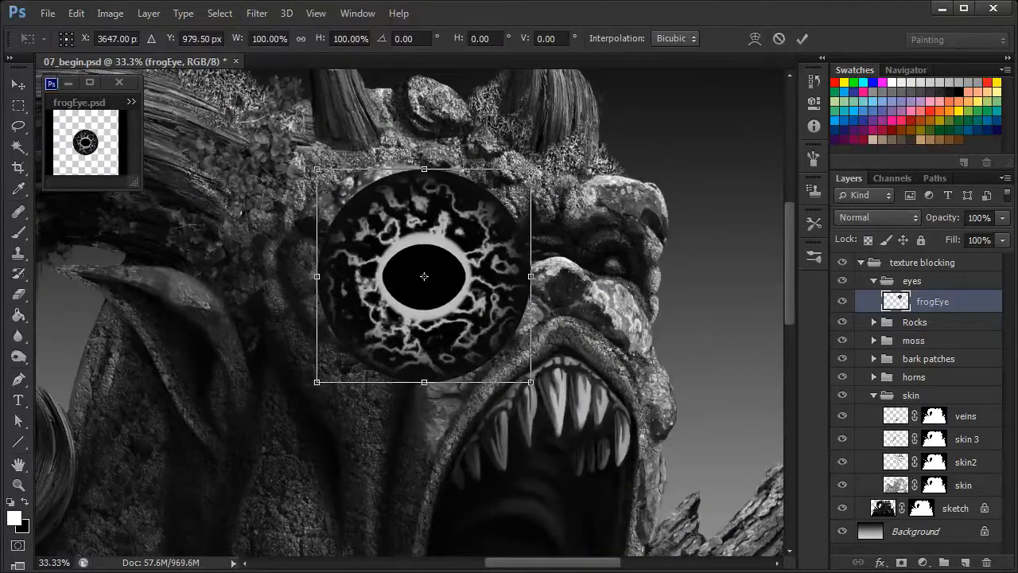
left_click_drag(533, 167, 343, 358)
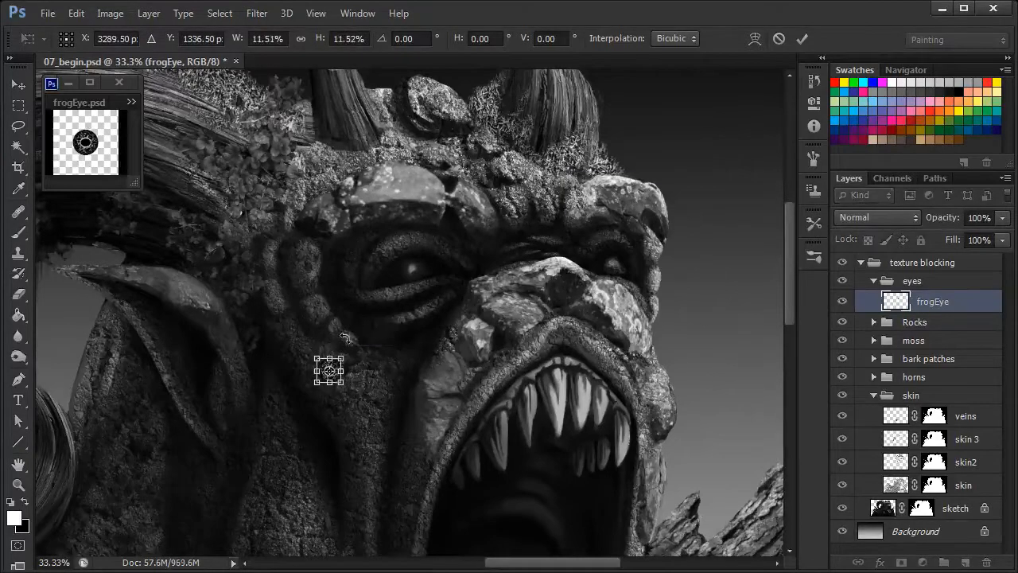
Step: Place the small frog eye in the creature's nearer eye socket, rotate it about -5.8°, and apply the transform
key("ctrl+plus")
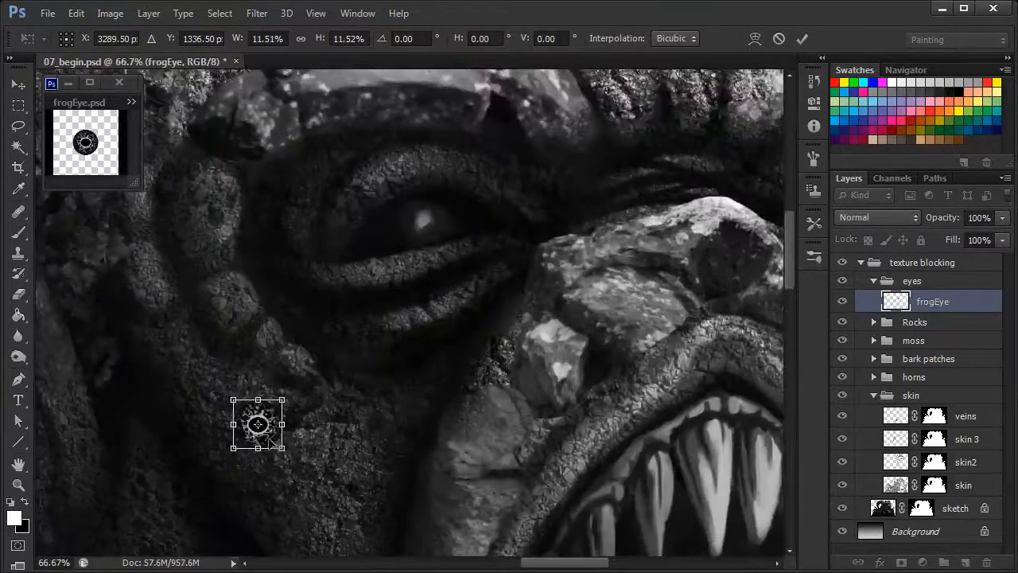
left_click_drag(267, 439, 436, 235)
left_click_drag(487, 209, 483, 205)
left_click_drag(436, 230, 436, 232)
key("ctrl+minus")
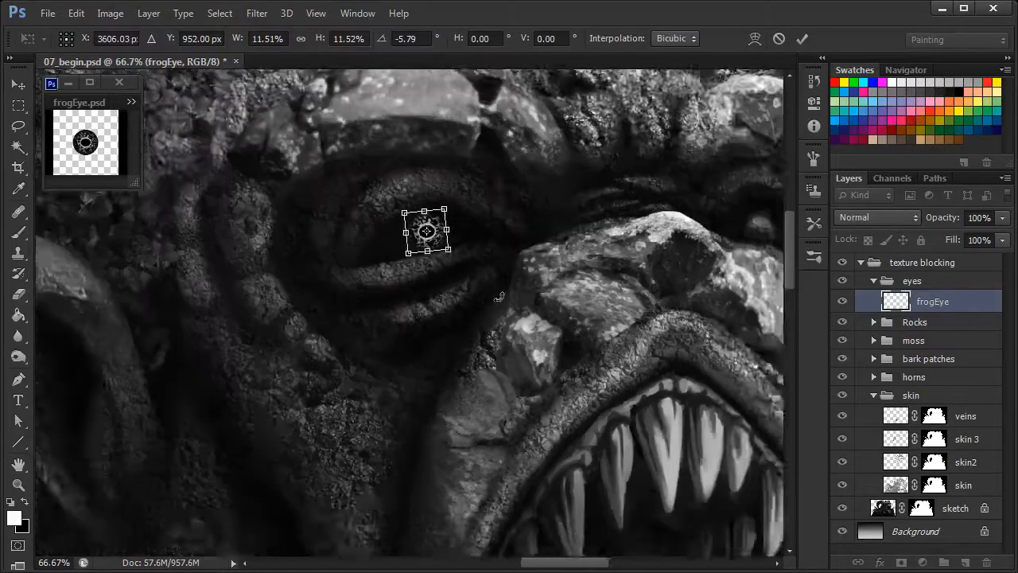
left_click(804, 38)
Step: Paint a small white highlight on the lower edge of the frog eye's pupil with a 7 px brush
key("ctrl+minus")
key("ctrl+minus")
key("ctrl+minus")
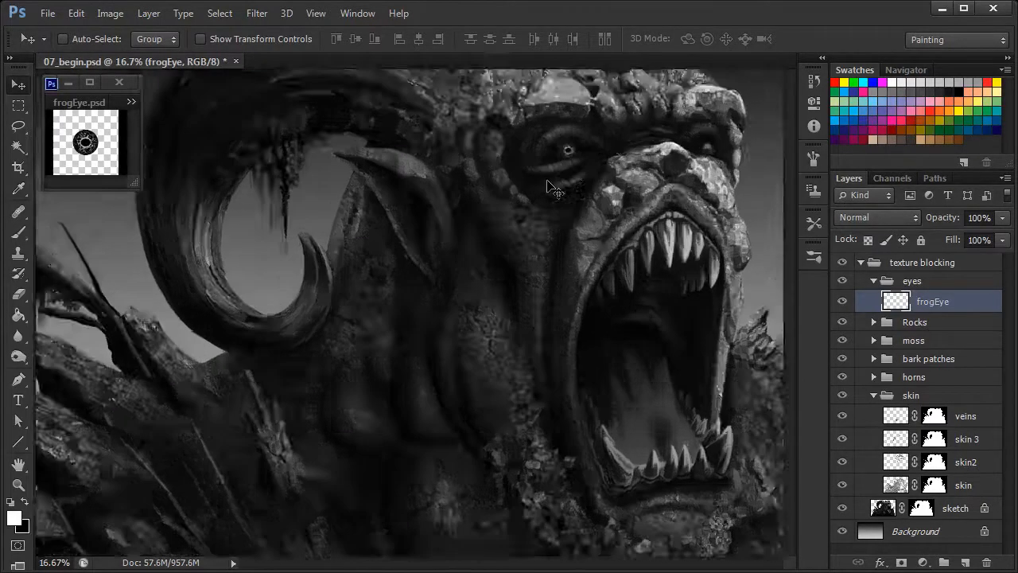
key("ctrl+plus")
key("ctrl+plus")
left_click_drag(715, 161, 399, 464)
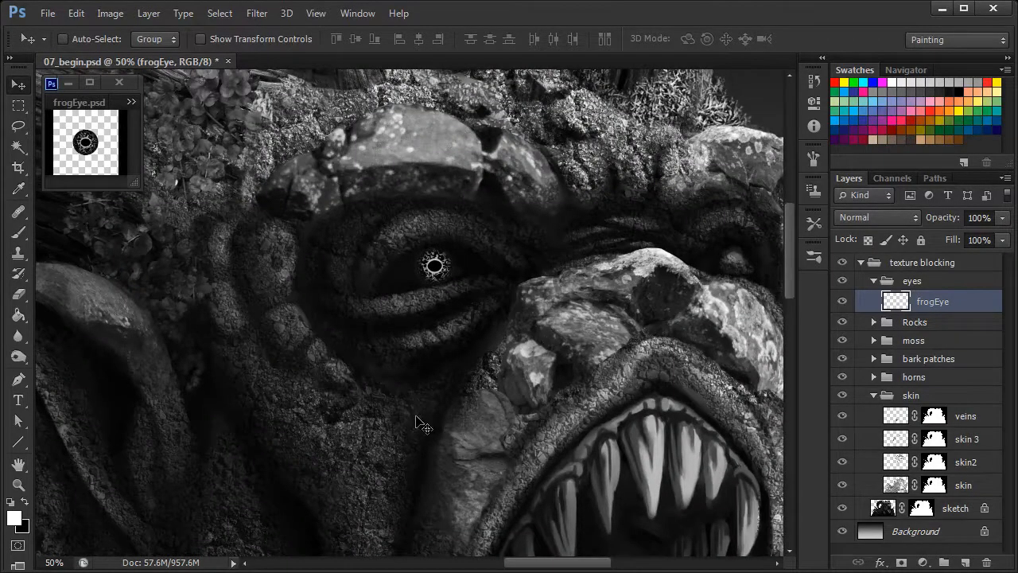
left_click(18, 236)
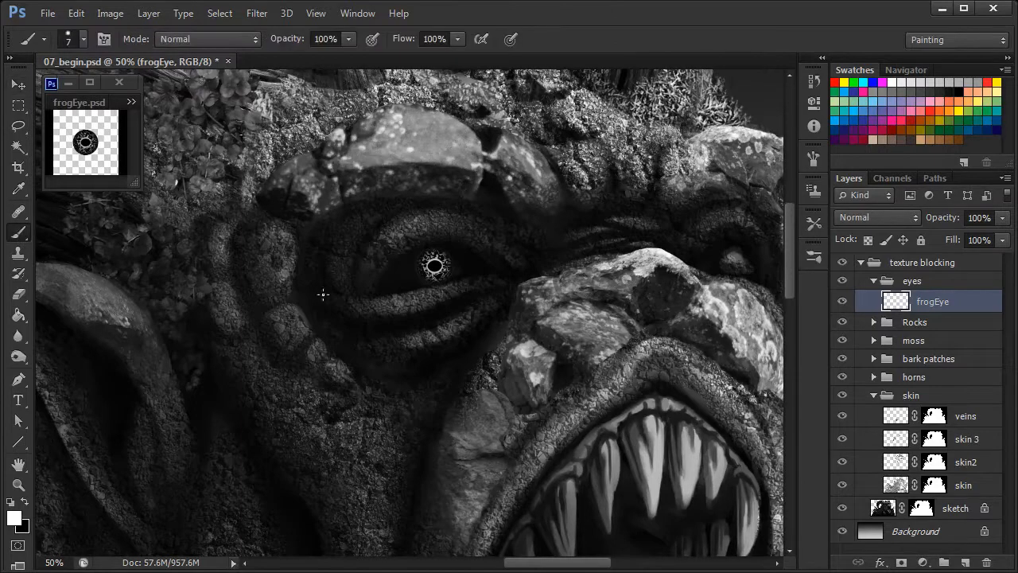
key("ctrl+plus")
key("ctrl+plus")
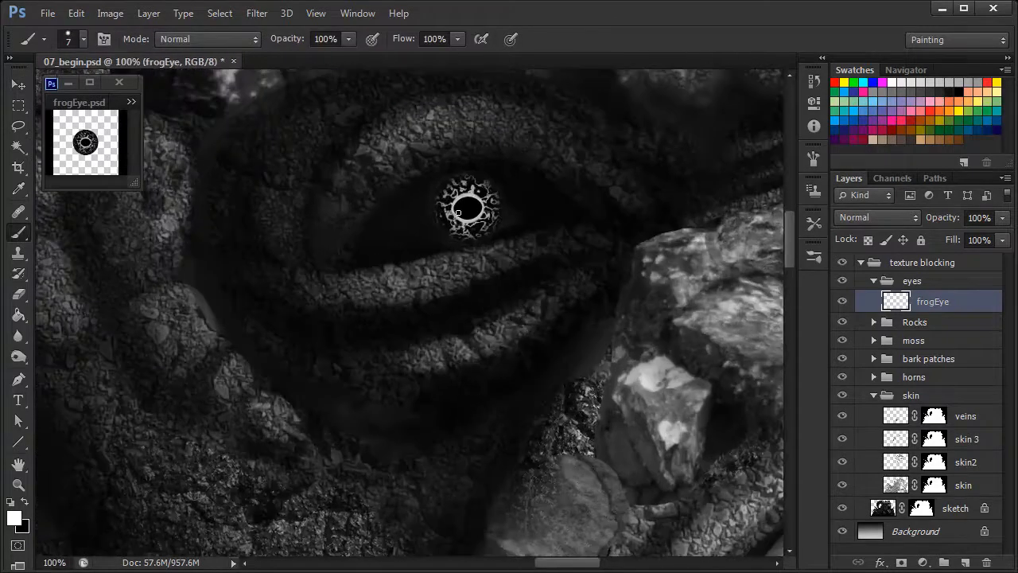
key("ctrl+plus")
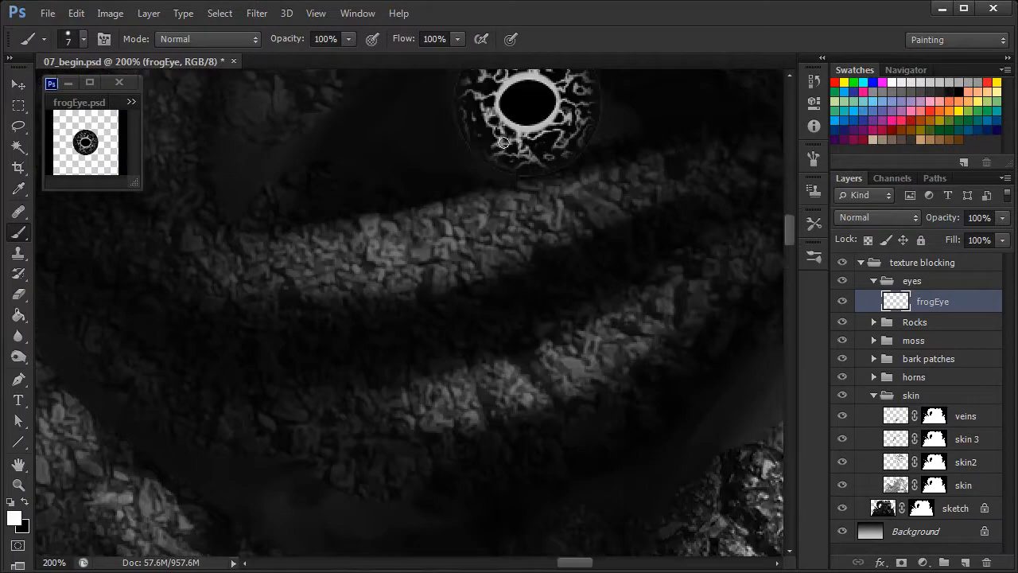
left_click_drag(562, 197, 525, 383)
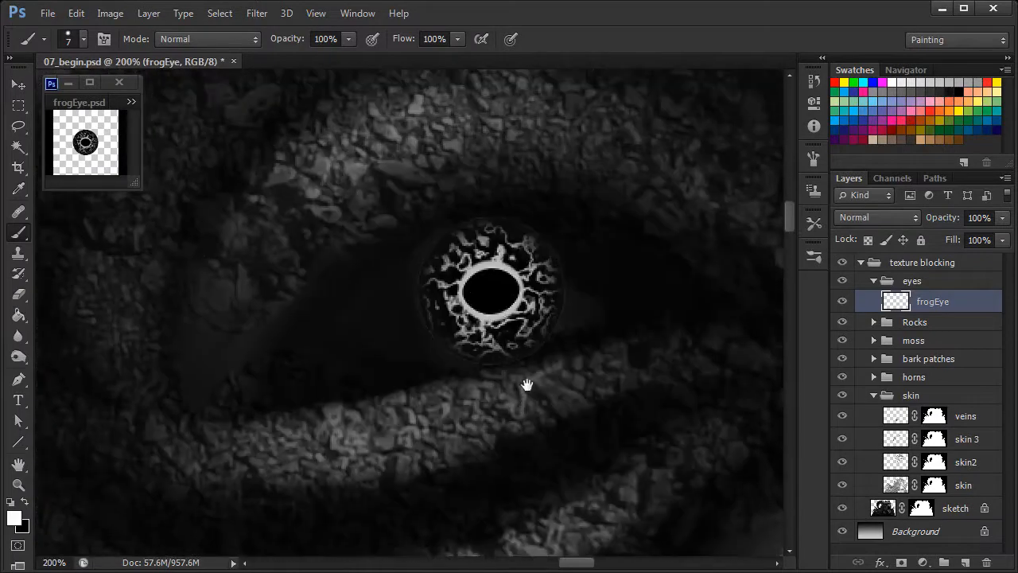
left_click(475, 296)
left_click_drag(476, 296, 471, 302)
Step: Duplicate the frogEye layer as frogEye copy and move the copy onto the creature's farther eye
key("ctrl+minus")
key("ctrl+minus")
key("ctrl+minus")
key("ctrl+minus")
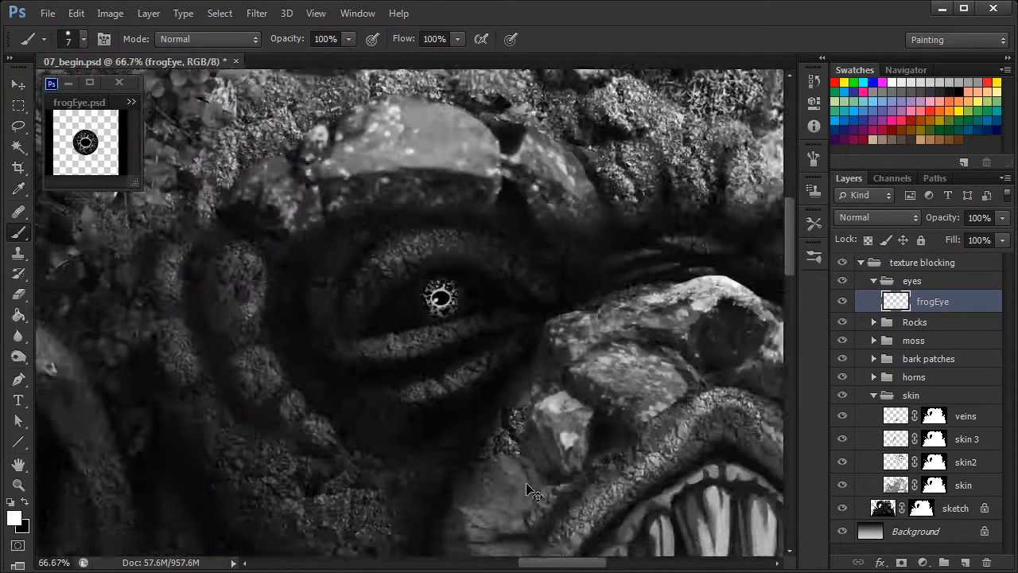
key("ctrl+minus")
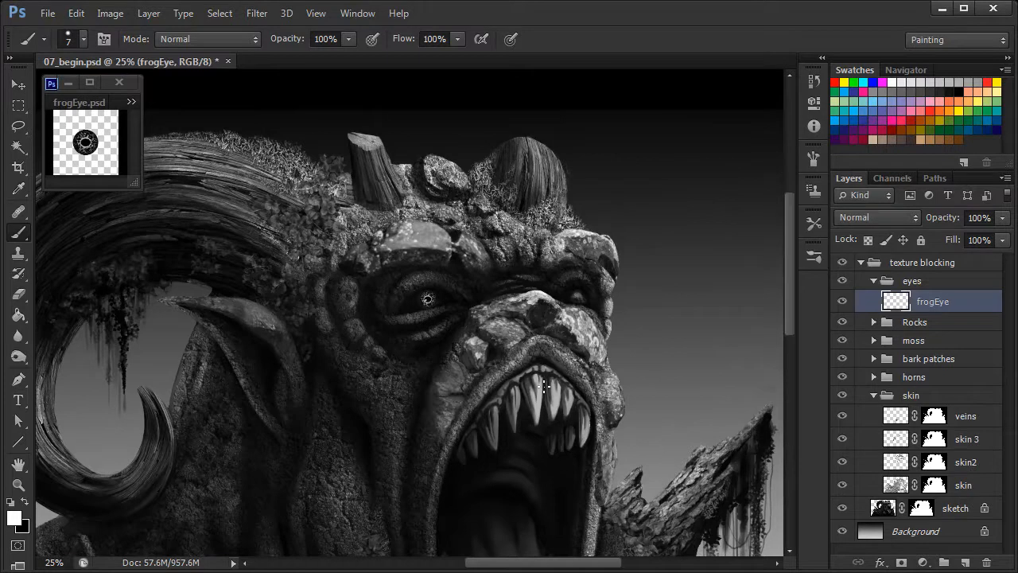
right_click(930, 305)
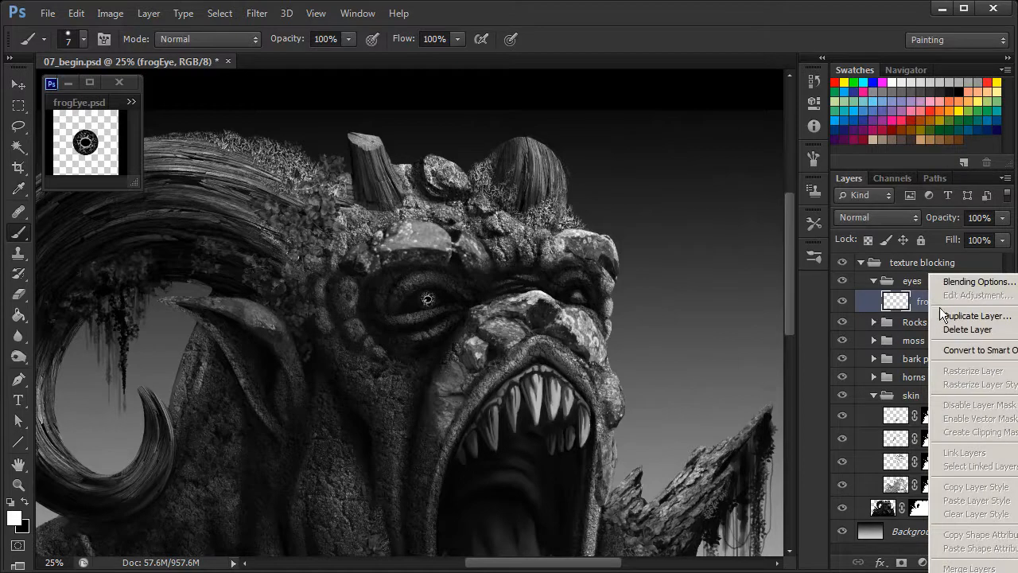
left_click(986, 317)
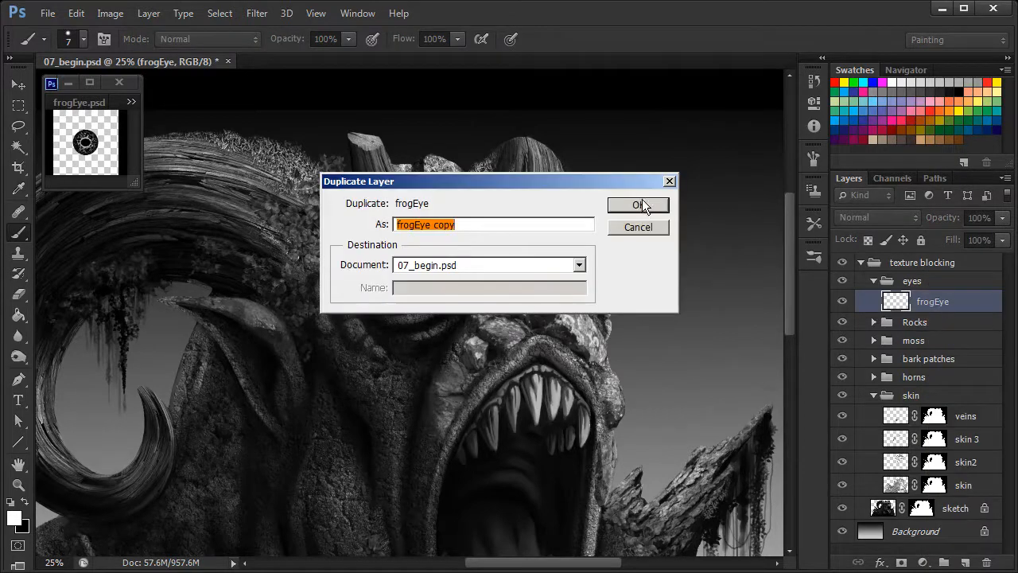
left_click(642, 204)
key("v")
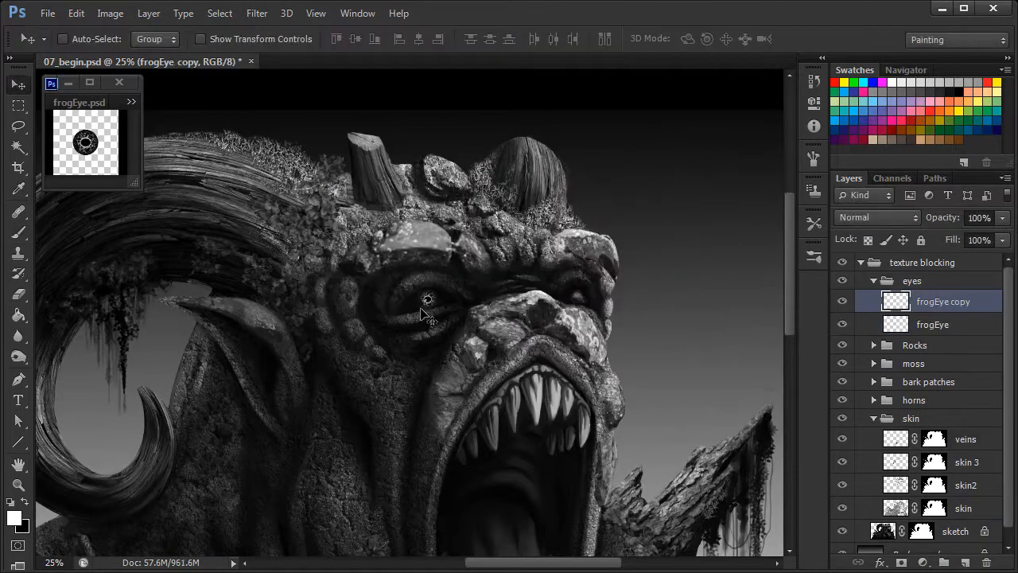
left_click_drag(433, 299, 582, 298)
Step: Scale the copied eye down slightly to fit the farther eye socket and apply the transform
key("ctrl+plus")
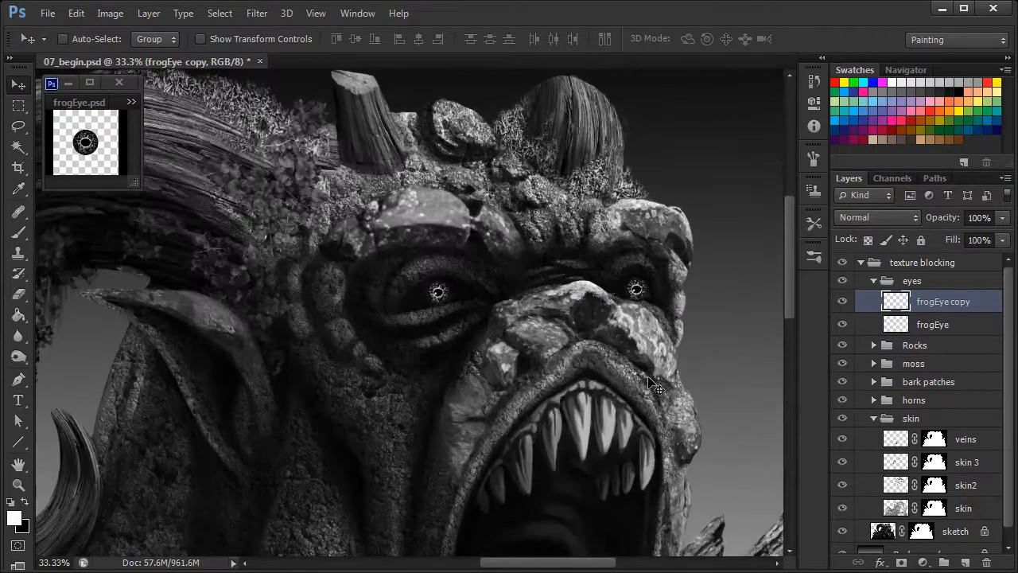
key("ctrl+plus")
left_click_drag(738, 357, 505, 374)
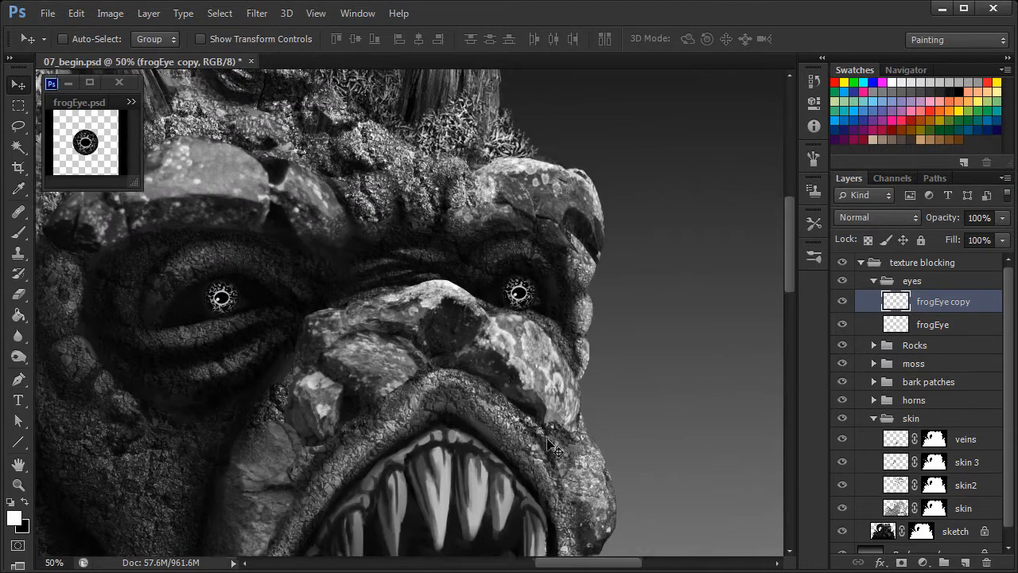
key("ctrl+t")
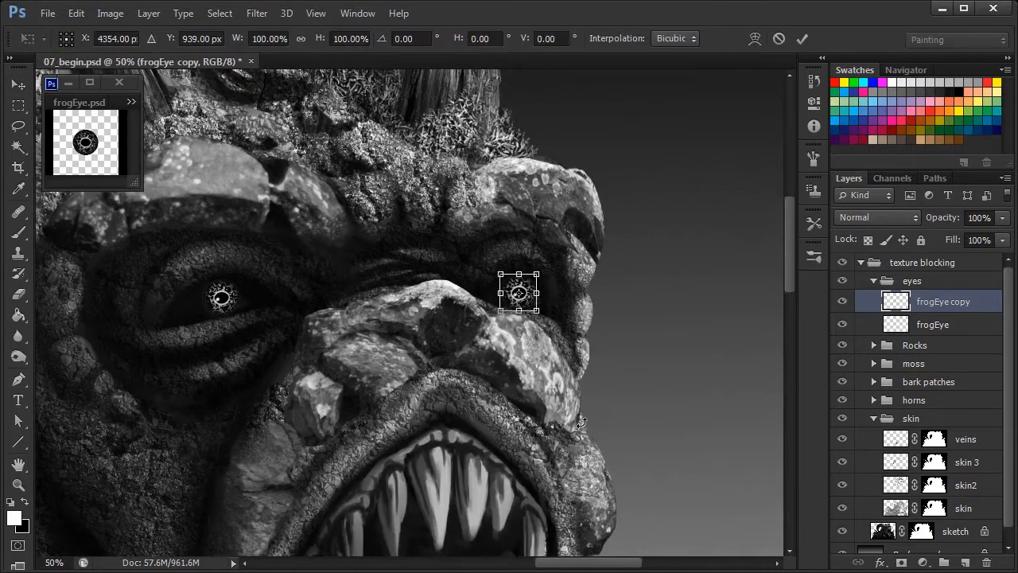
left_click_drag(540, 270, 519, 293)
left_click(802, 38)
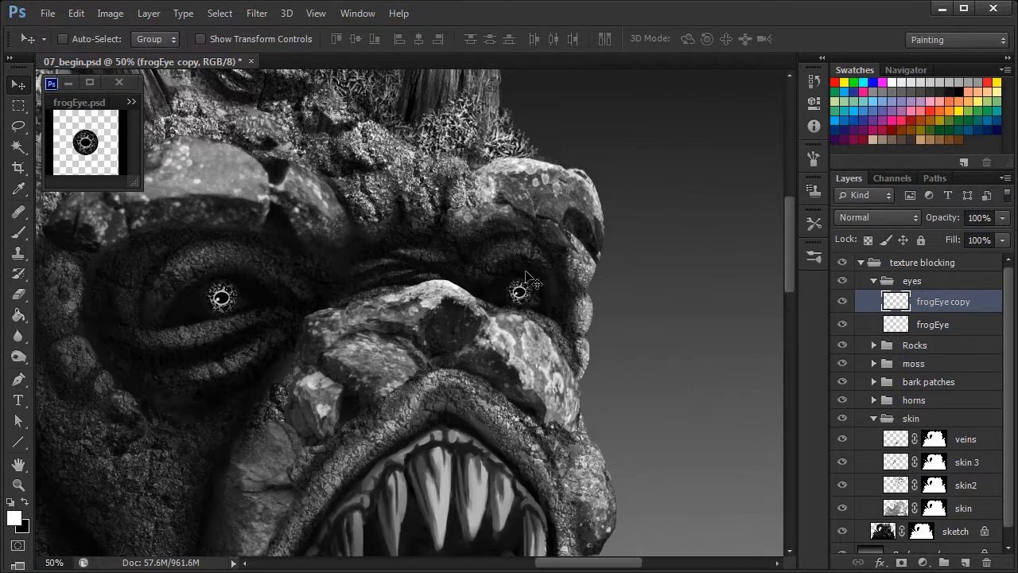
Step: Merge the frogEye copy layer down into frogEye and toggle the merged layer's visibility to compare the creature's eyes
key("ctrl+minus")
key("ctrl+minus")
key("ctrl+minus")
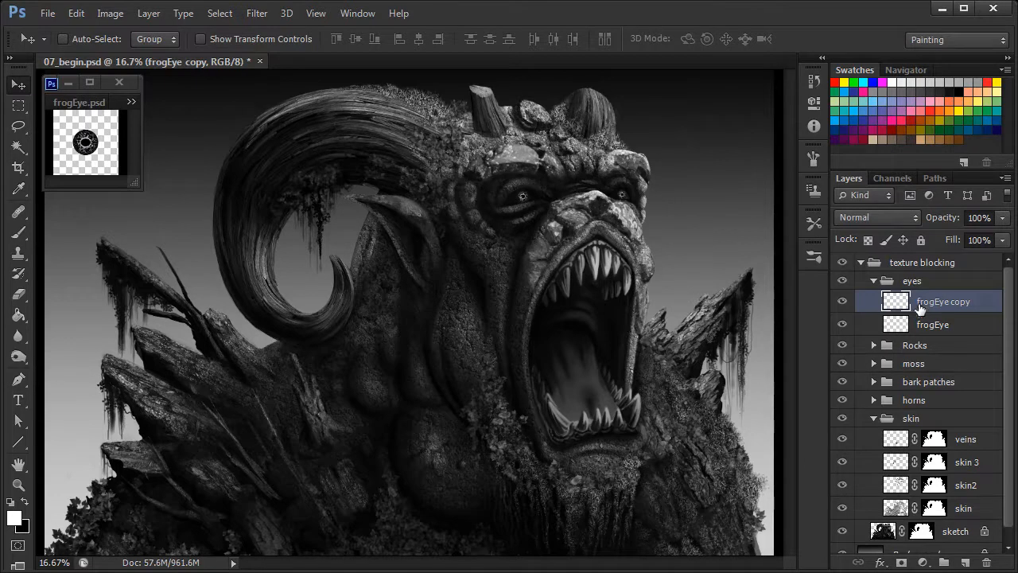
right_click(942, 307)
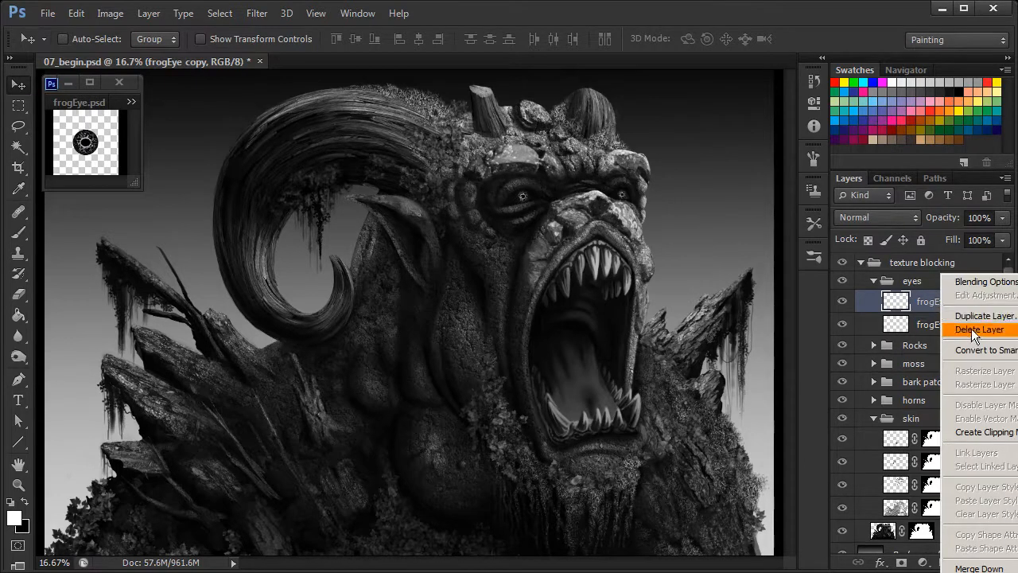
left_click(974, 568)
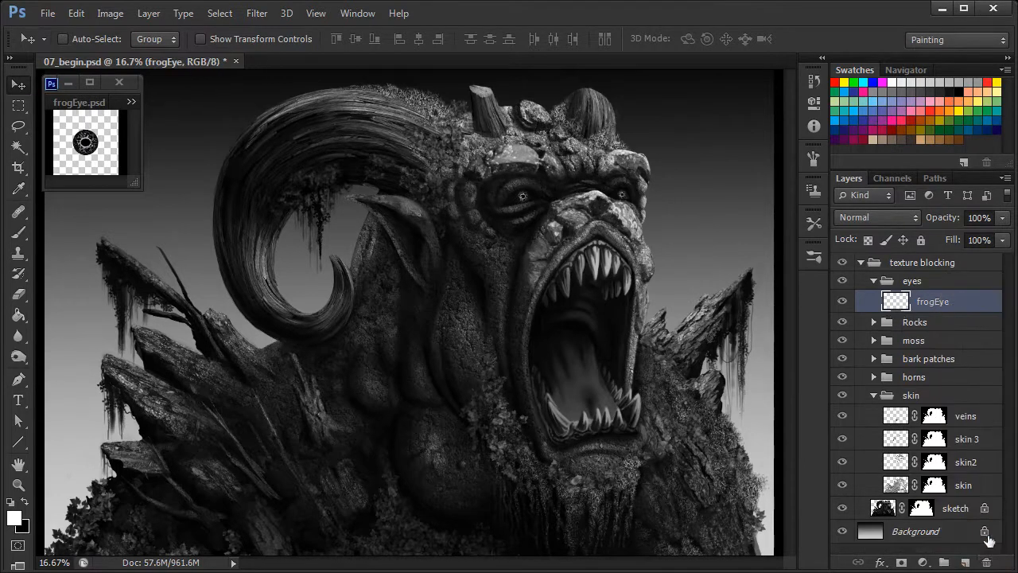
left_click(843, 301)
left_click(843, 301)
Step: Switch the small floating document window from frogEye.psd to coral.psd and size it to show the whole coral rock
key("ctrl+plus")
left_click_drag(786, 298, 781, 276)
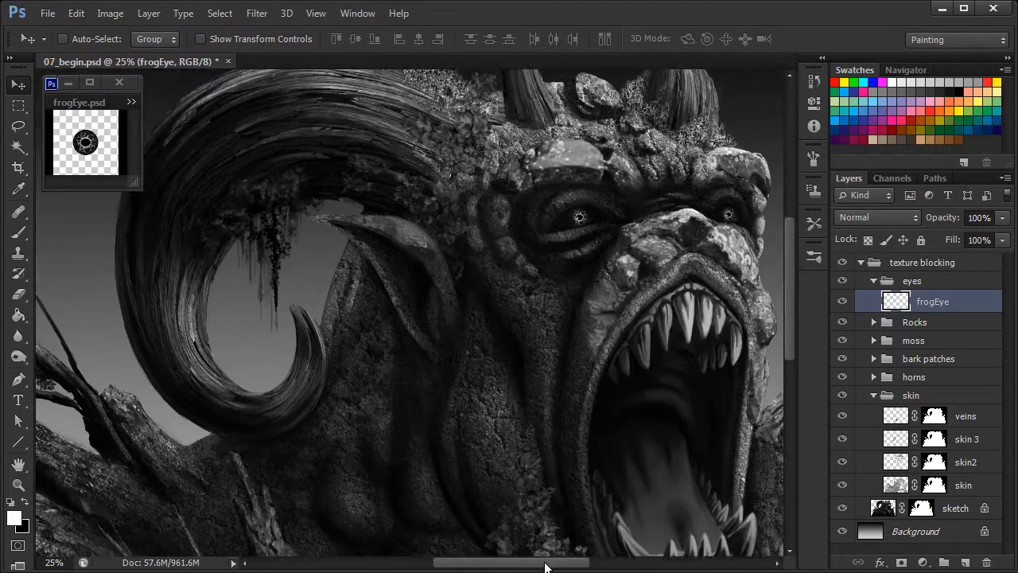
left_click_drag(543, 568, 566, 566)
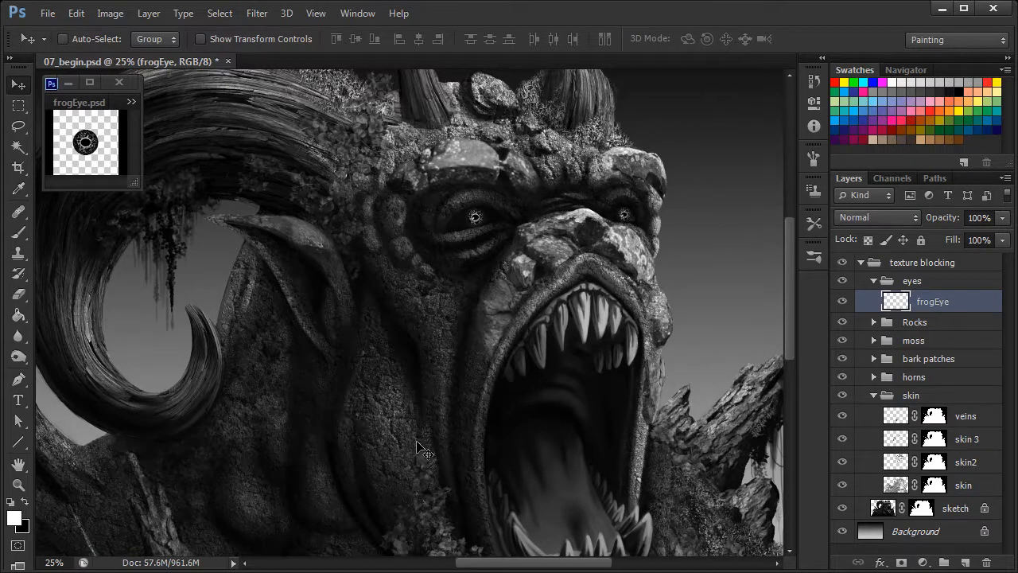
left_click(131, 99)
left_click(135, 99)
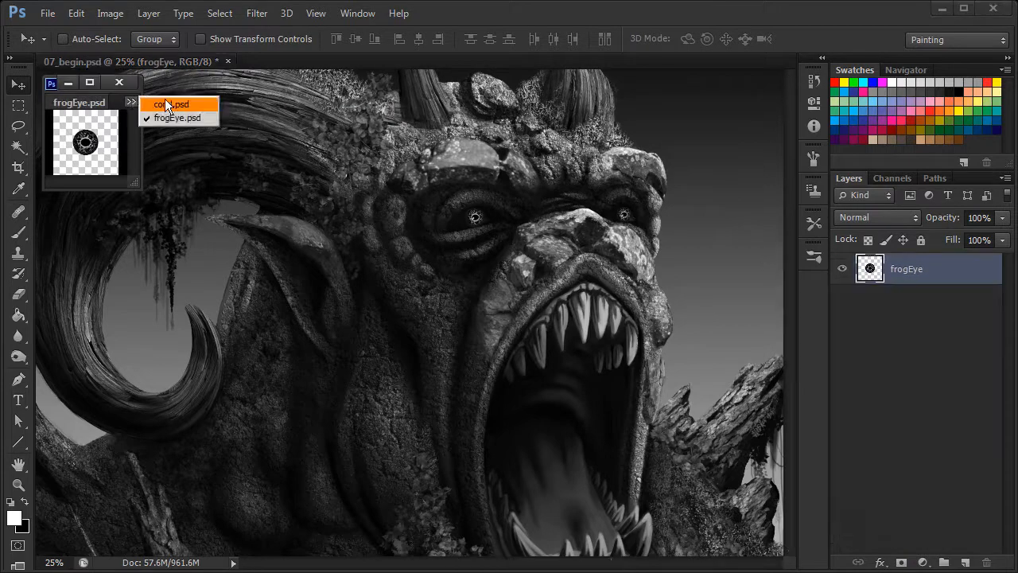
left_click(170, 105)
key("ctrl+plus")
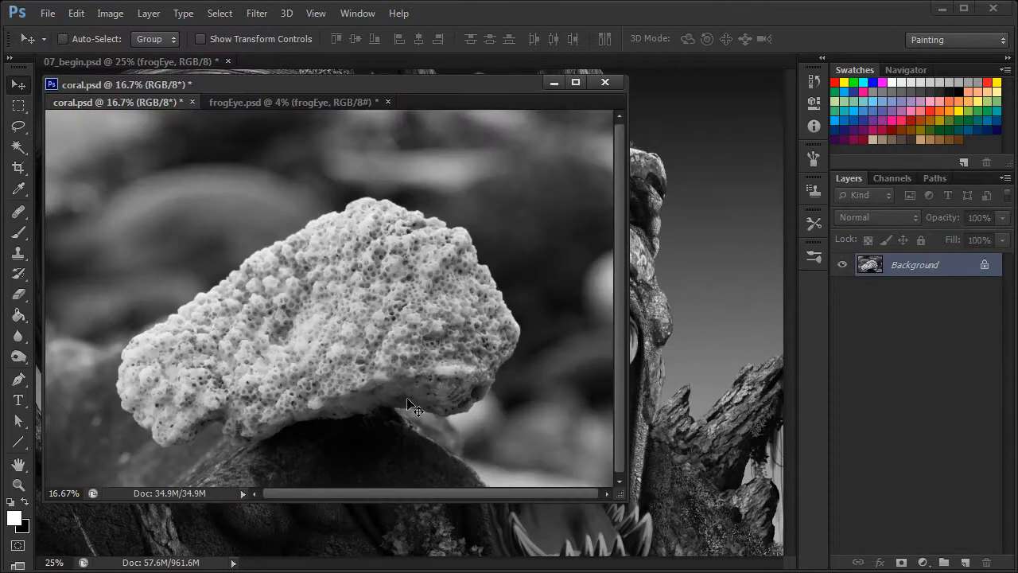
key("ctrl+minus")
key("ctrl+minus")
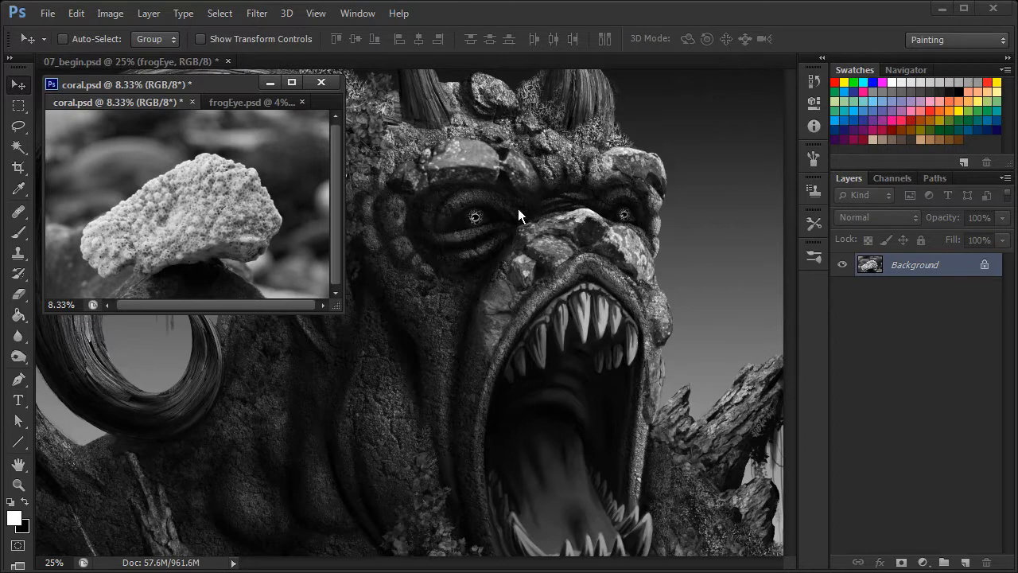
Step: Lasso a thin diagonal strip from the middle of the coral rock and copy it into the creature painting
left_click(18, 126)
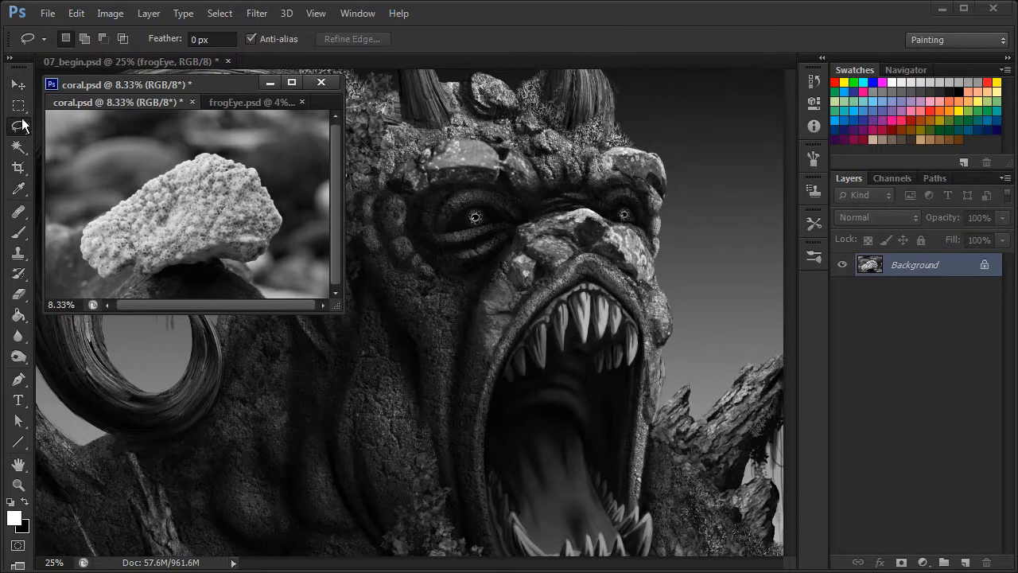
key("ctrl+plus")
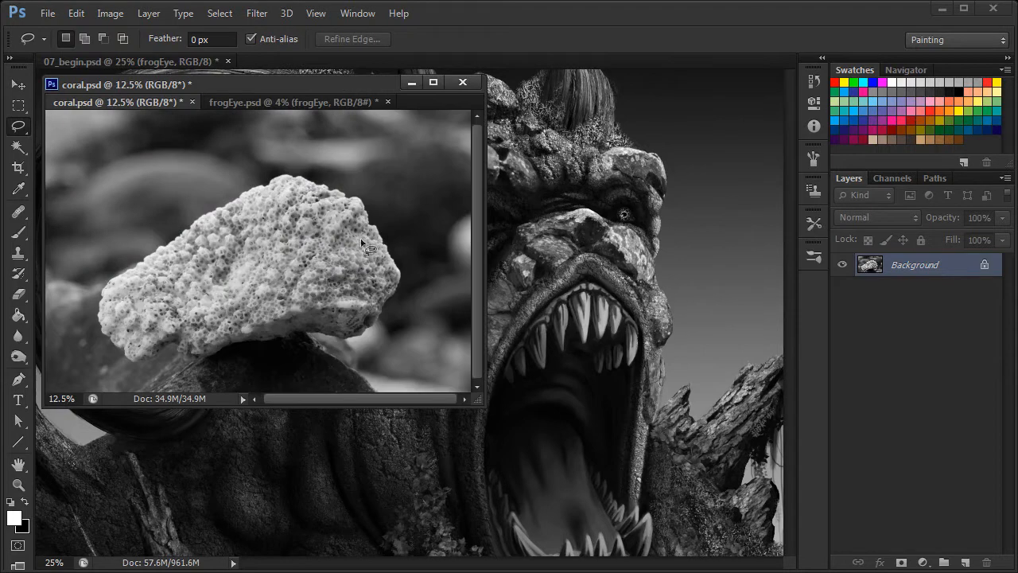
mouse_move(315, 258)
left_mouse_down()
mouse_move(284, 310)
mouse_move(300, 249)
mouse_move(320, 253)
mouse_move(314, 236)
left_mouse_up()
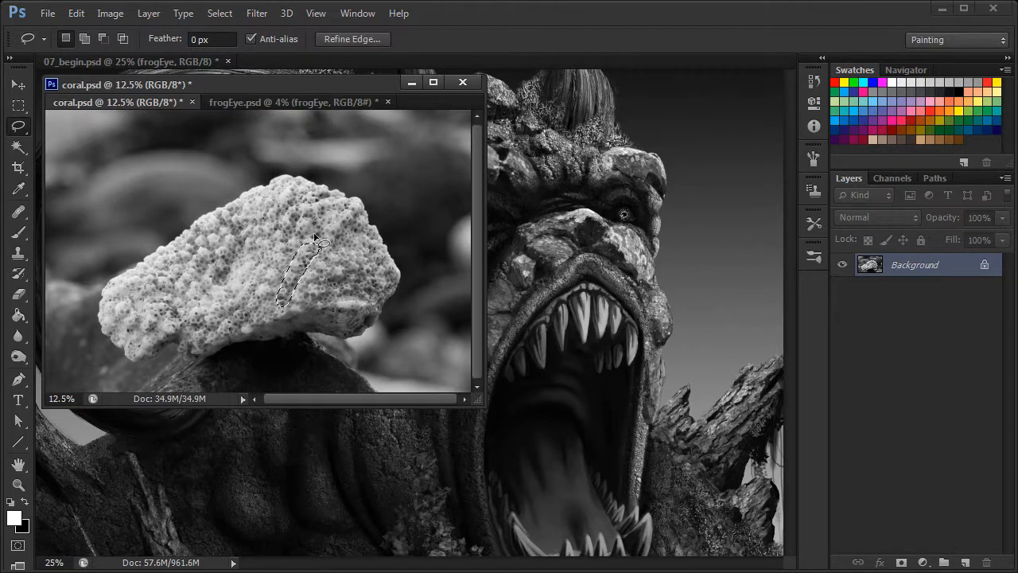
key("v")
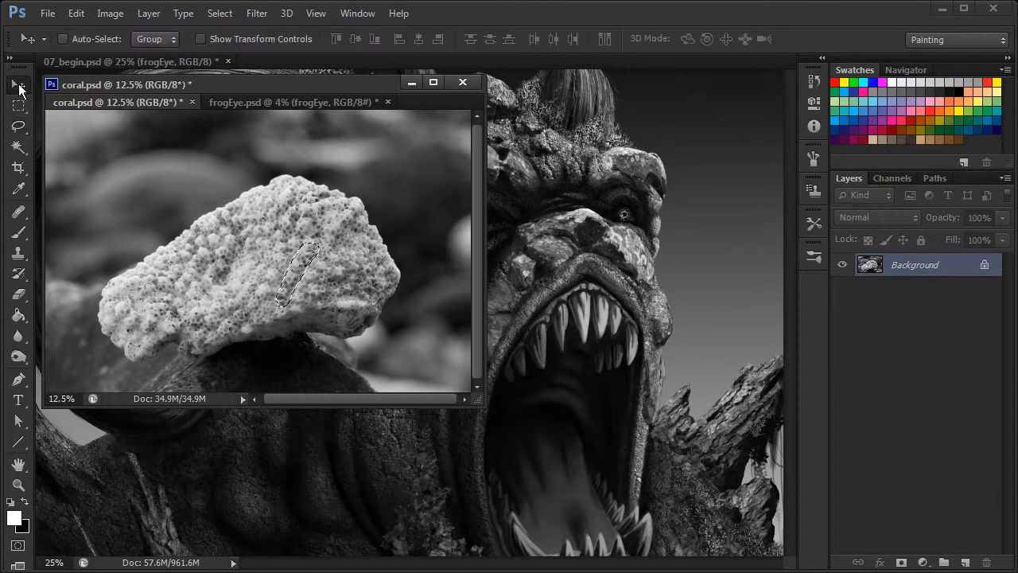
left_click_drag(301, 271, 569, 256)
left_click(352, 85)
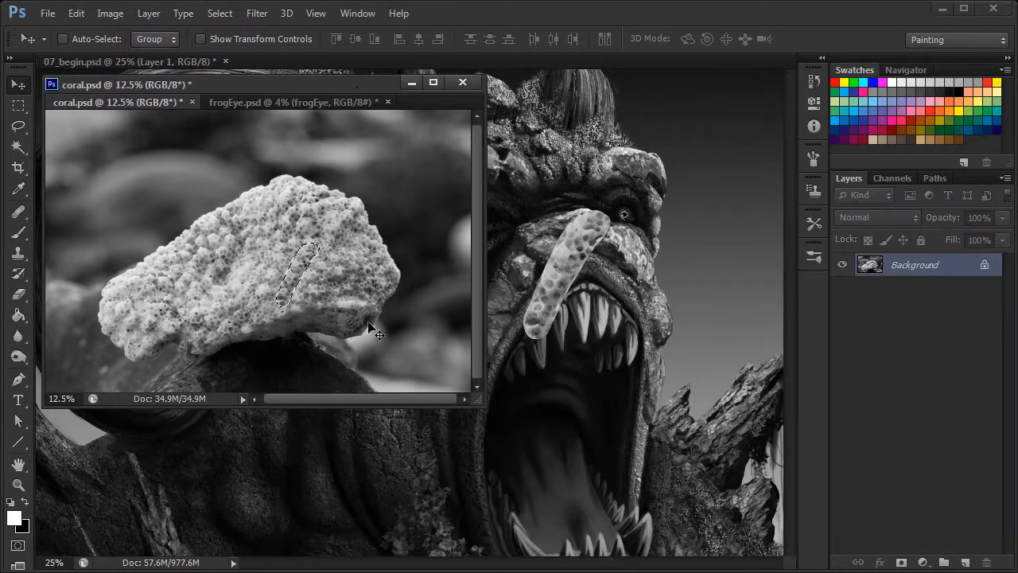
key("ctrl+minus")
key("ctrl+minus")
key("ctrl+minus")
key("ctrl+minus")
Step: Rotate the coral strip on Layer 1 to about 60°, scale it to about 58%, and place it over the nearer eye's upper lid
left_click(588, 356)
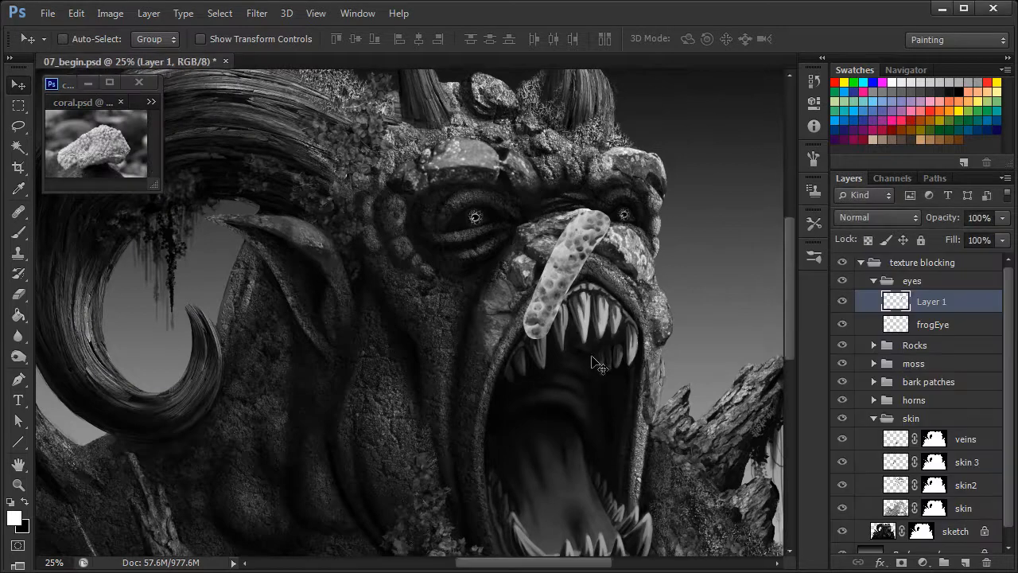
key("ctrl+plus")
key("ctrl+plus")
left_click_drag(713, 355, 596, 464)
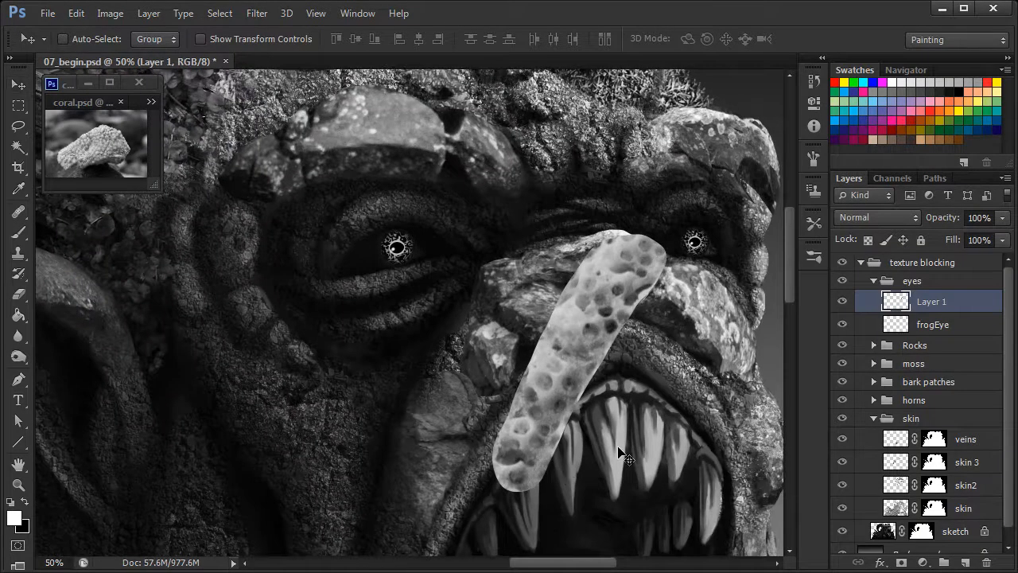
key("ctrl+t")
left_click_drag(666, 234, 567, 383)
left_click_drag(533, 429, 402, 237)
left_click_drag(556, 230, 521, 355)
left_click_drag(441, 244, 447, 192)
left_click_drag(489, 190, 449, 200)
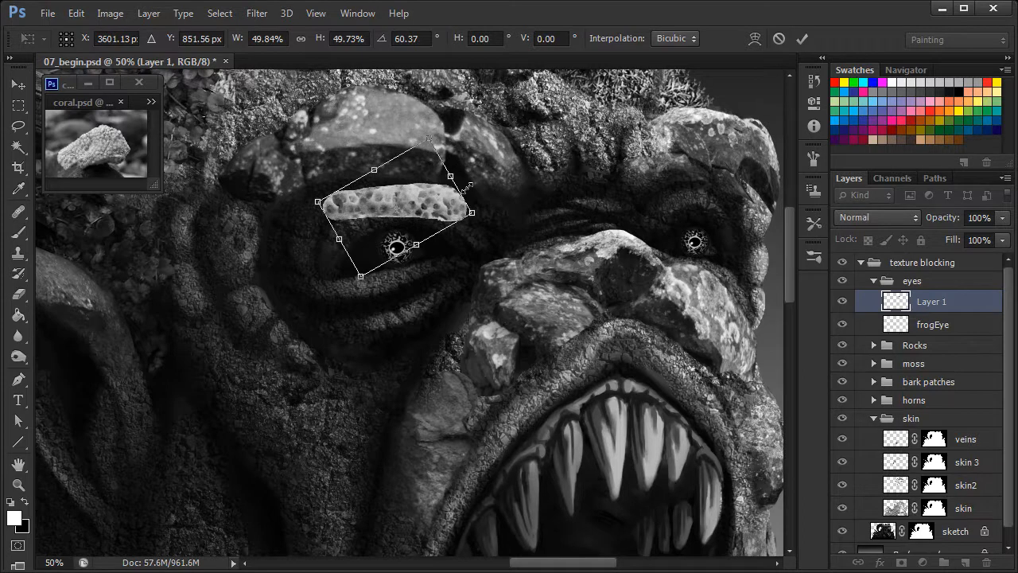
left_click_drag(445, 210, 475, 163)
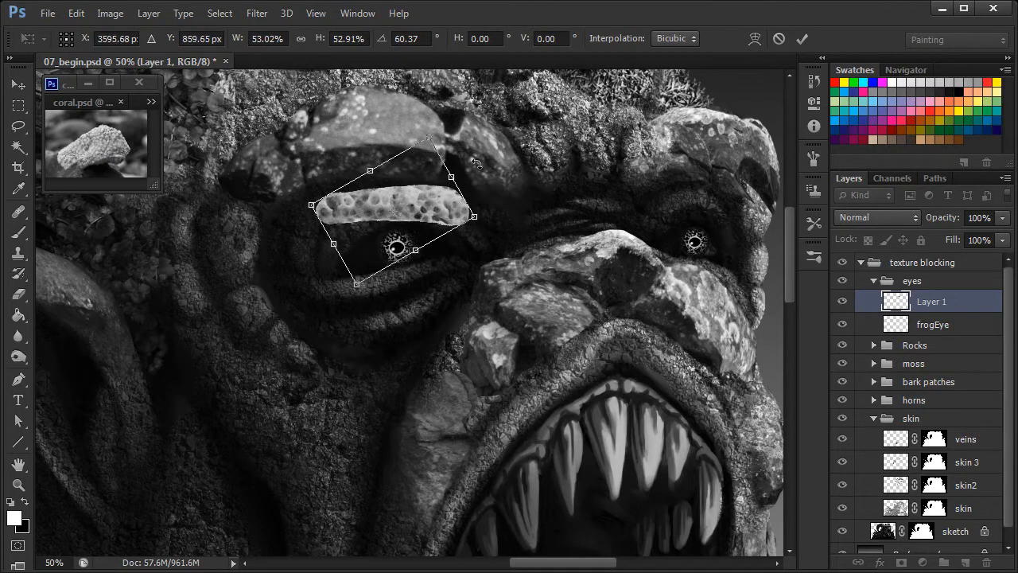
left_click_drag(475, 215, 489, 190)
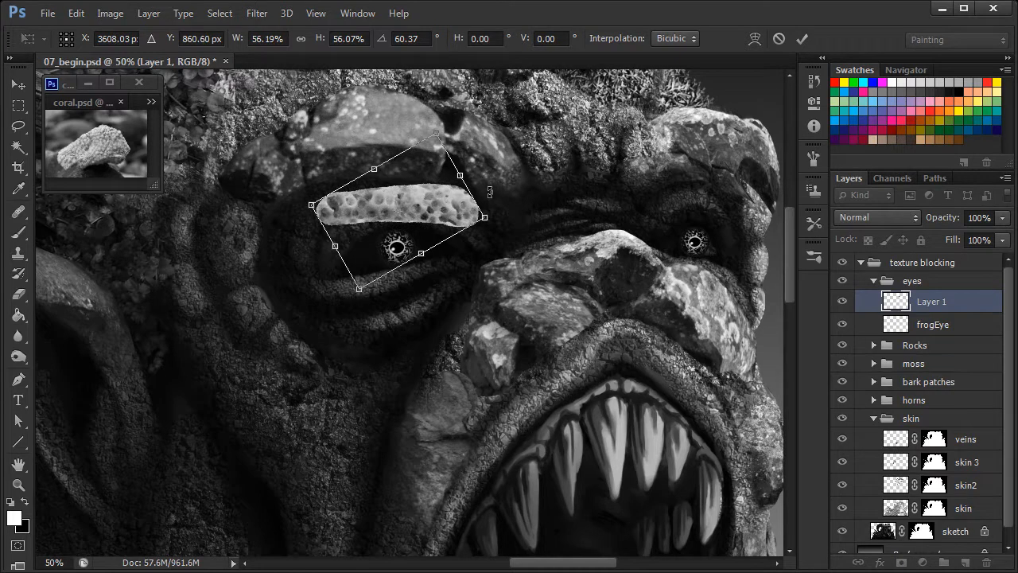
mouse_move(448, 201)
left_mouse_down()
mouse_move(446, 211)
mouse_move(446, 200)
mouse_move(487, 208)
mouse_move(446, 211)
mouse_move(452, 200)
mouse_move(452, 218)
left_mouse_up()
Step: Warp the coral strip into an arch that curves around the top of the nearer eye
right_click(467, 214)
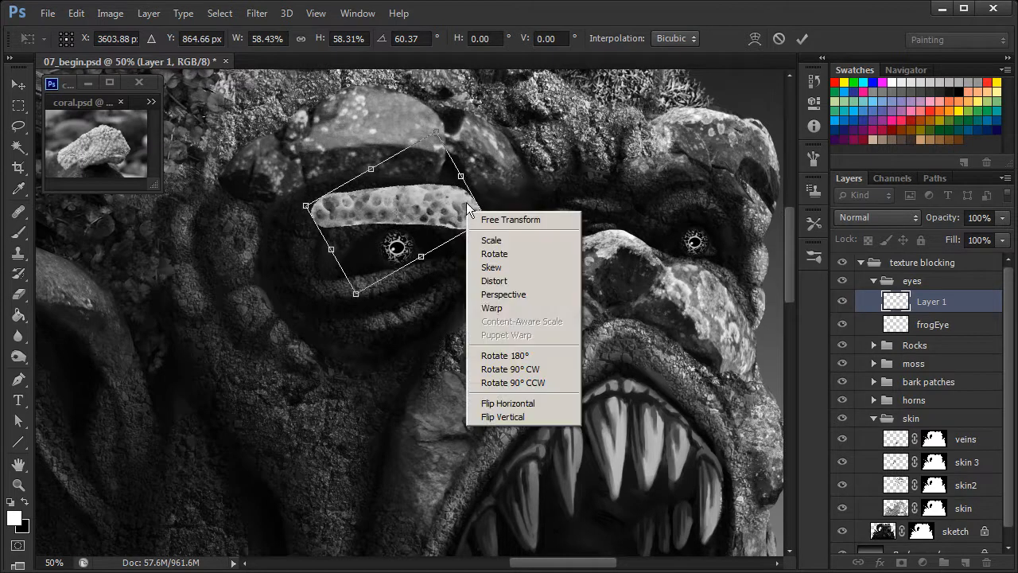
left_click(503, 308)
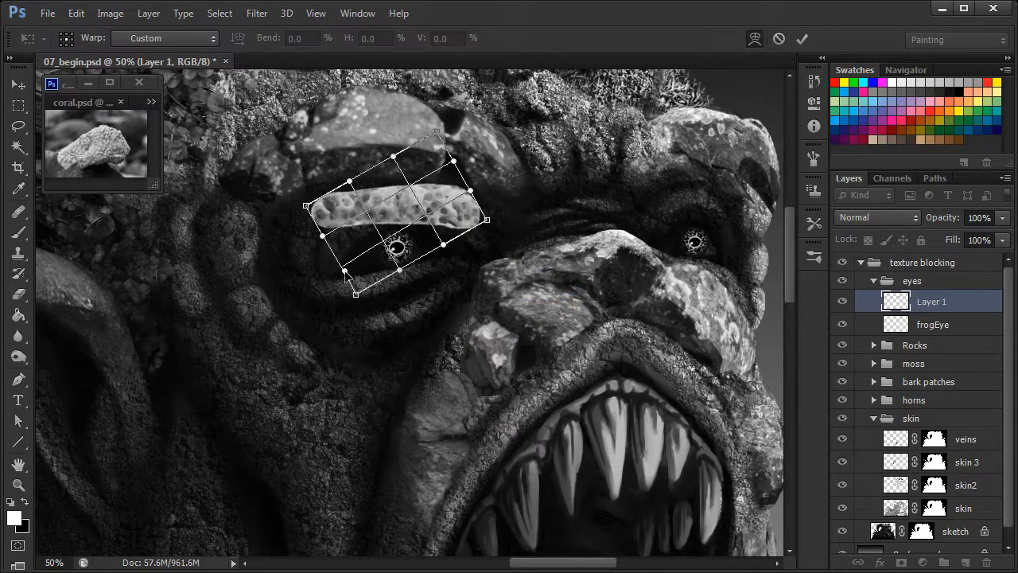
mouse_move(329, 239)
left_mouse_down()
mouse_move(336, 255)
mouse_move(324, 243)
mouse_move(326, 257)
left_mouse_up()
left_click_drag(487, 220, 478, 264)
left_click_drag(471, 191, 472, 220)
left_click_drag(437, 132, 405, 202)
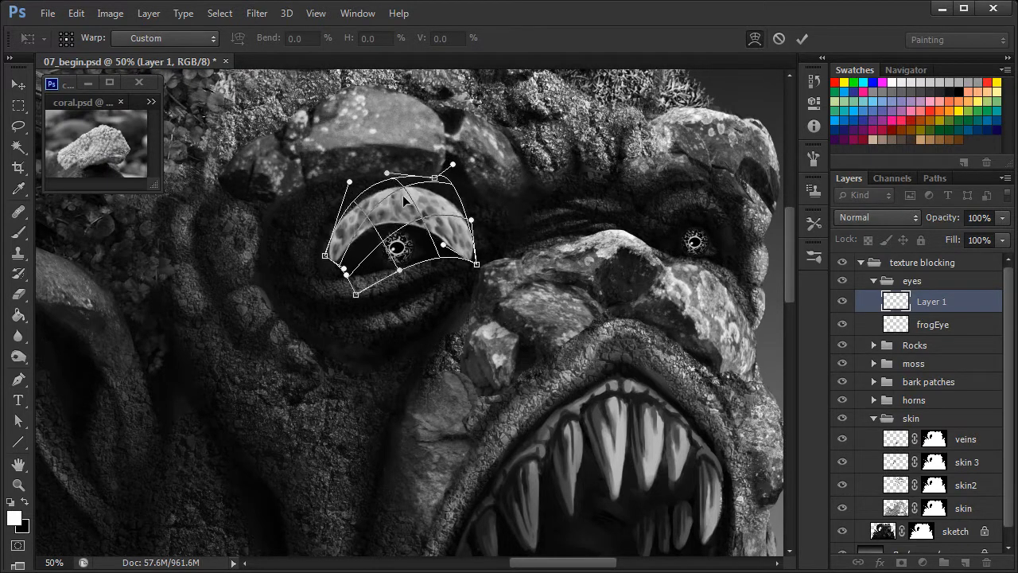
Step: Refine the warp at the arch's ends and inner curve to fit the upper eyelid, and apply the transform
left_click_drag(348, 223, 338, 218)
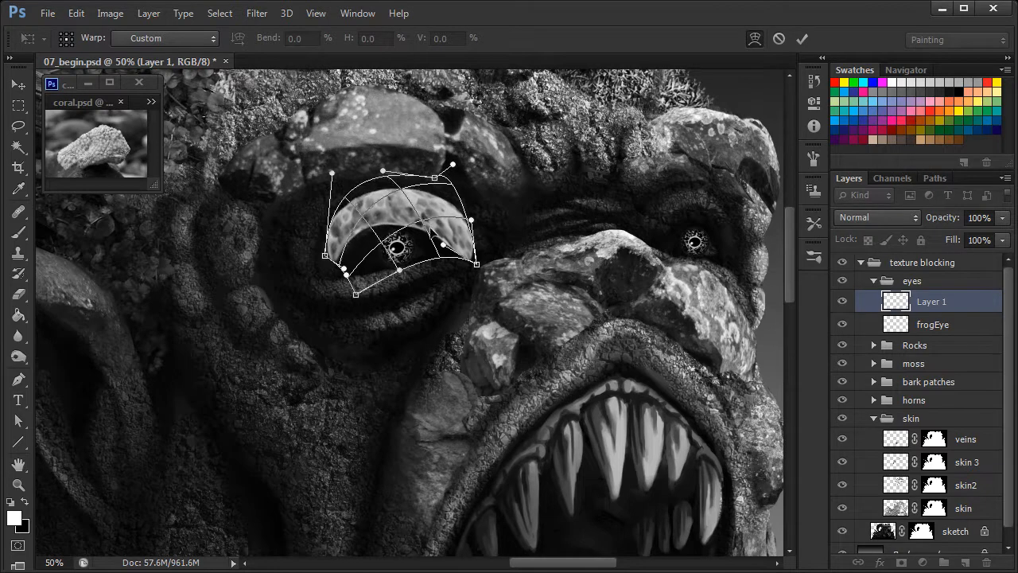
left_click_drag(428, 225, 428, 220)
left_click_drag(366, 211, 370, 218)
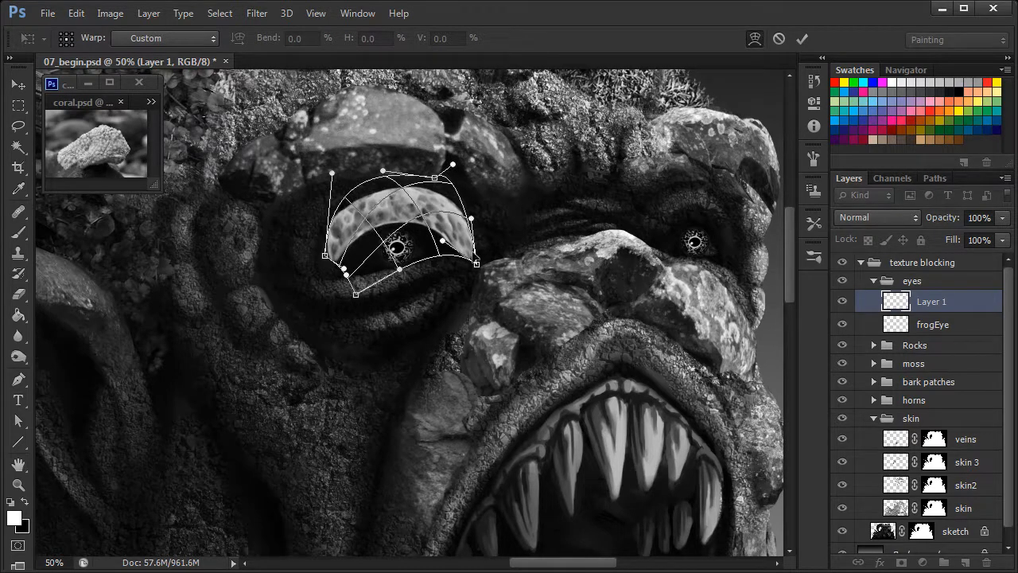
left_click_drag(476, 263, 481, 248)
left_click_drag(462, 191, 446, 223)
left_click_drag(397, 245, 393, 235)
left_click_drag(333, 222, 329, 249)
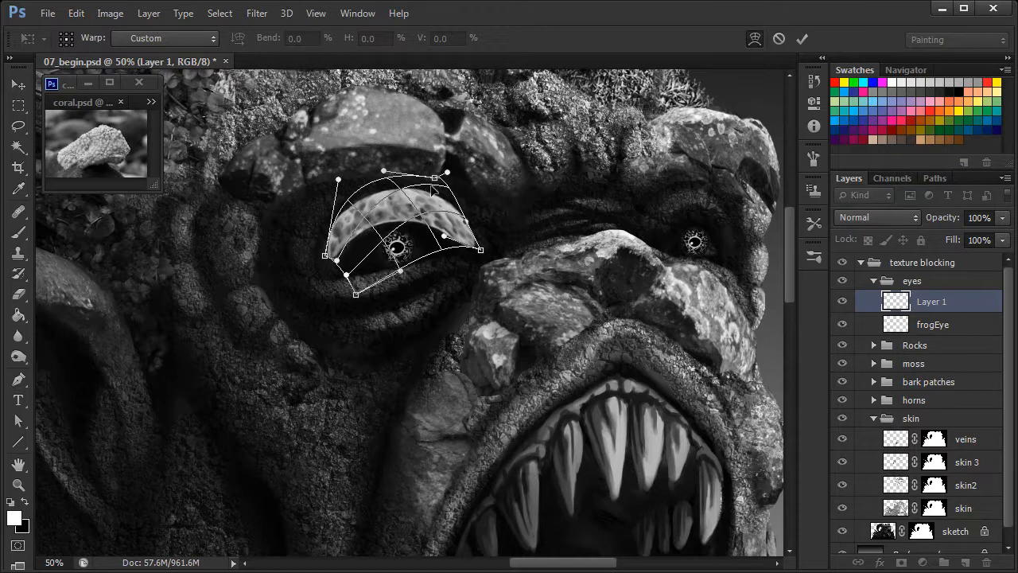
key("ctrl+minus")
key("ctrl+minus")
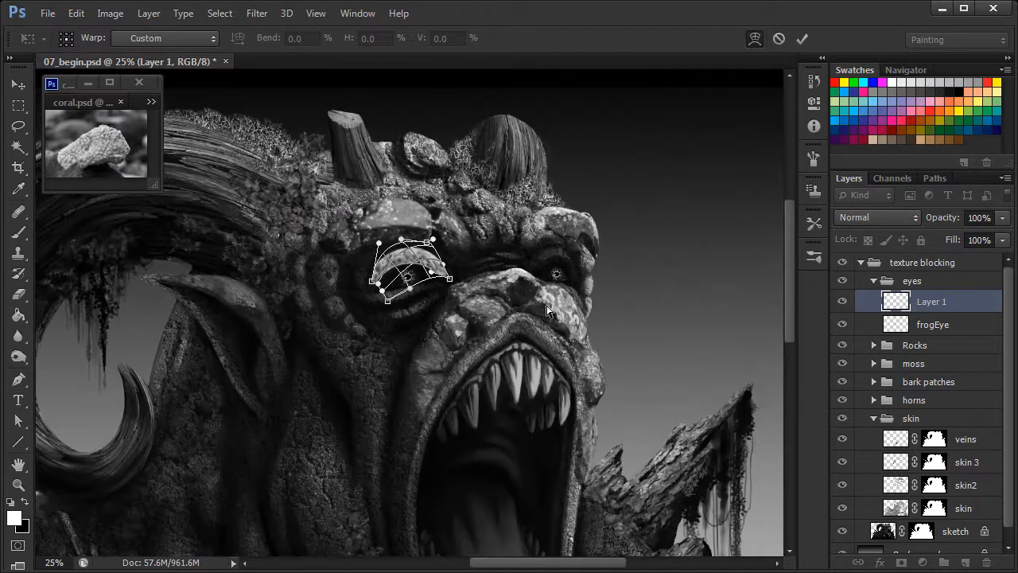
left_click(803, 38)
key("ctrl+minus")
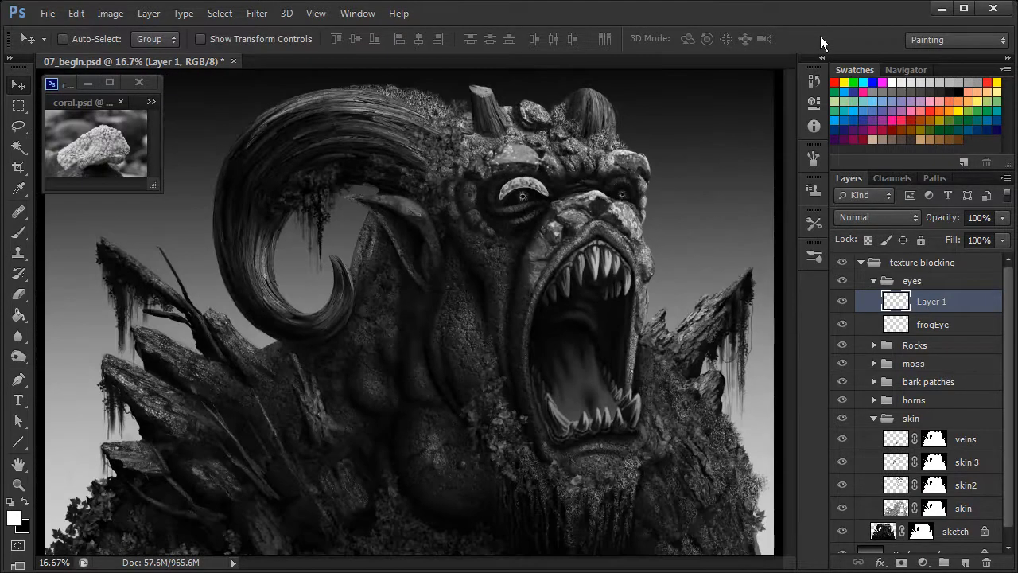
Step: Add a Brightness/Contrast adjustment layer above Layer 1 and clip it to the coral eyelid
left_click(928, 562)
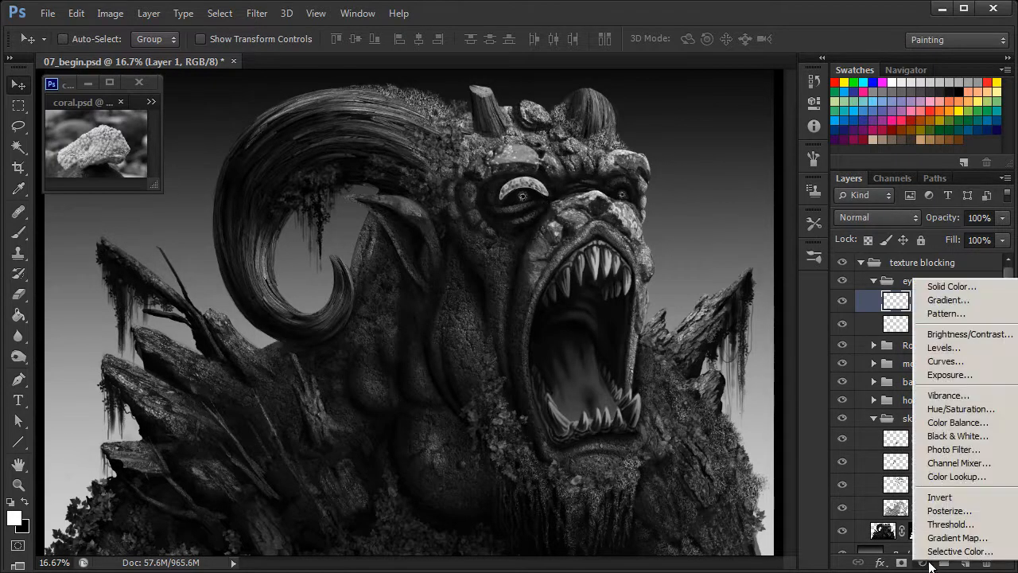
left_click(980, 334)
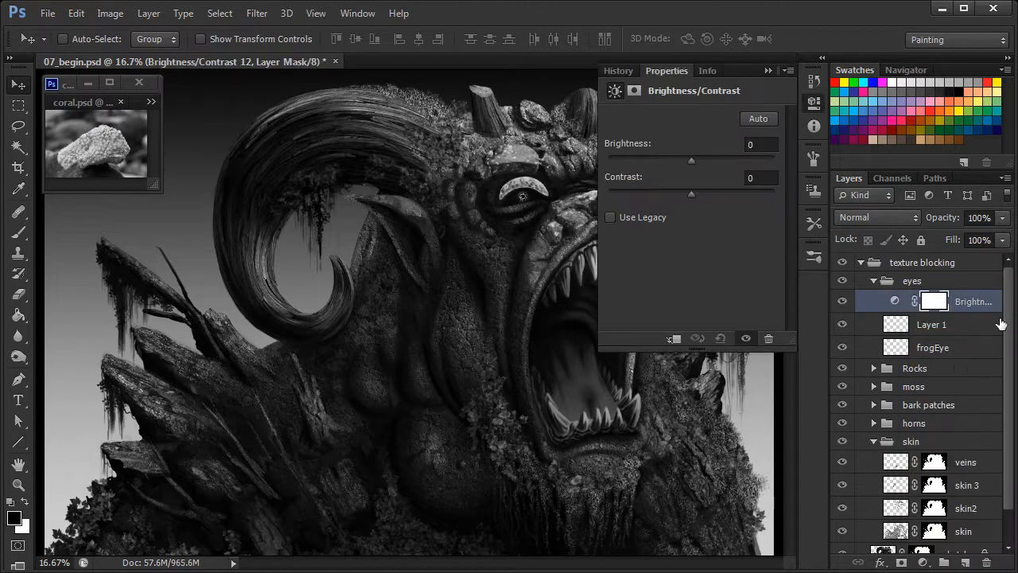
right_click(969, 302)
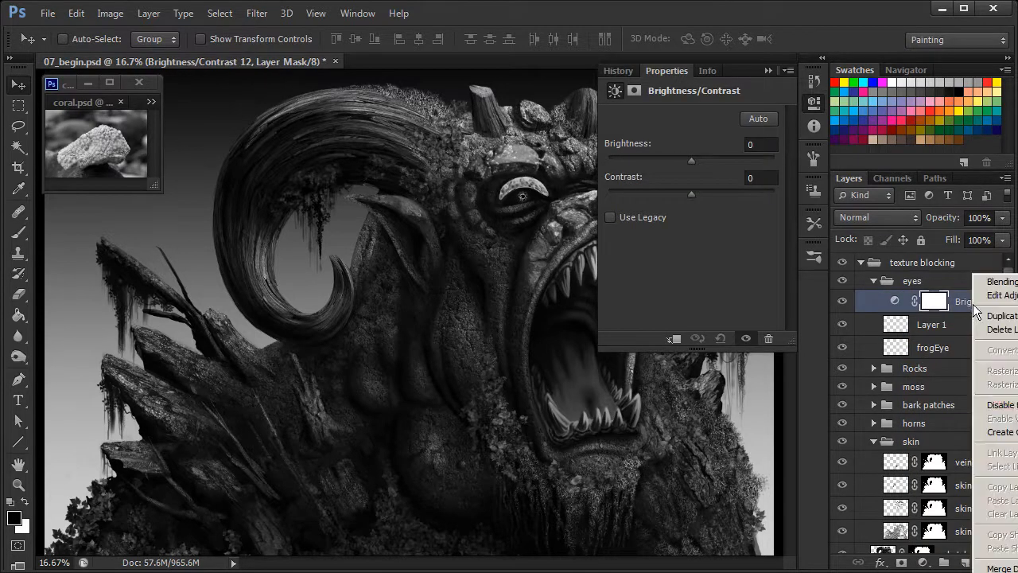
left_click(1015, 438)
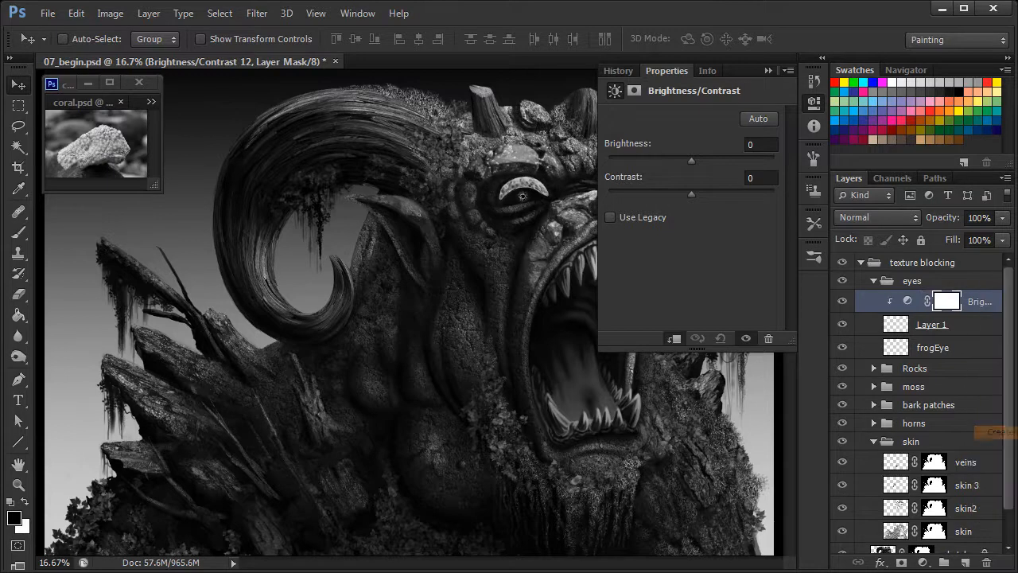
Step: Lower the coral eyelid adjustment's brightness to just above -138 and raise its contrast to 81
left_click_drag(691, 160, 622, 158)
left_click_drag(692, 194, 741, 193)
mouse_move(629, 160)
left_mouse_down()
mouse_move(638, 158)
mouse_move(624, 160)
left_mouse_up()
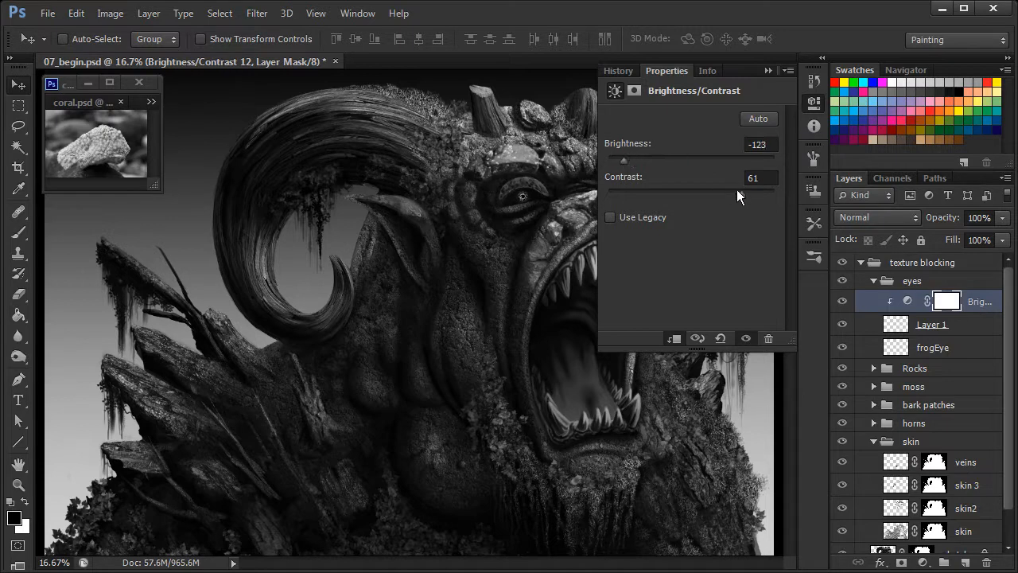
left_click_drag(758, 195, 758, 194)
left_click_drag(636, 166, 615, 162)
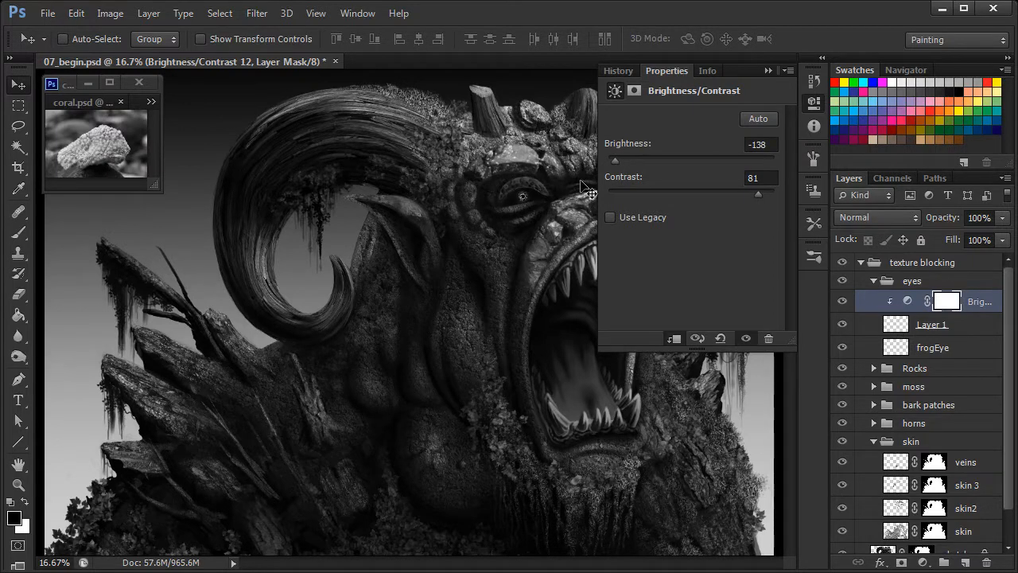
left_click_drag(615, 161, 618, 161)
left_click(814, 102)
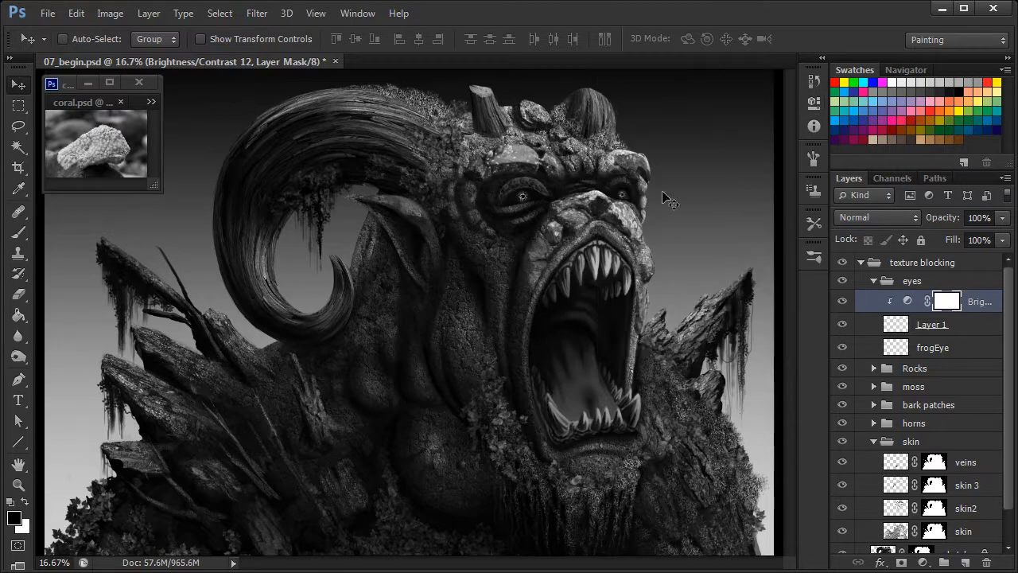
Step: Set the Eraser to a 57 px brush for blending the coral eyelid's edges on Layer 1
key("ctrl+plus")
left_click(943, 328)
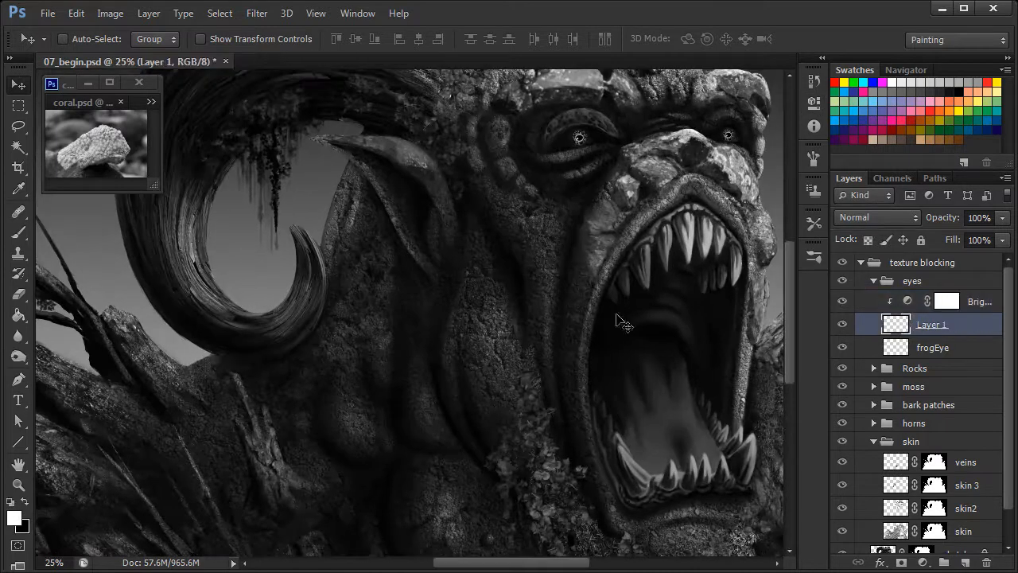
key("e")
left_click_drag(627, 275, 564, 402)
left_click(813, 158)
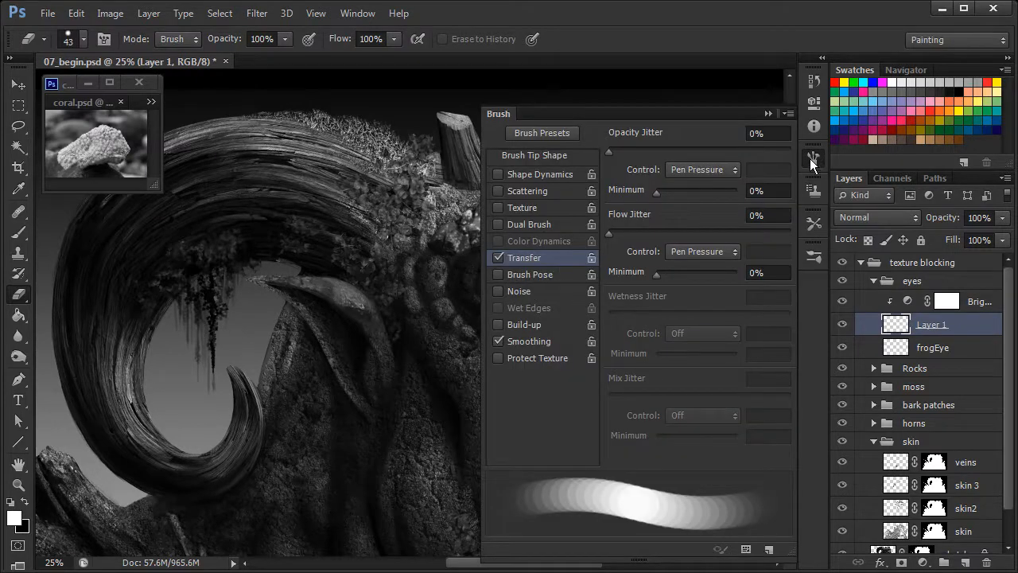
left_click(816, 156)
right_click(537, 294)
left_click_drag(587, 338, 594, 340)
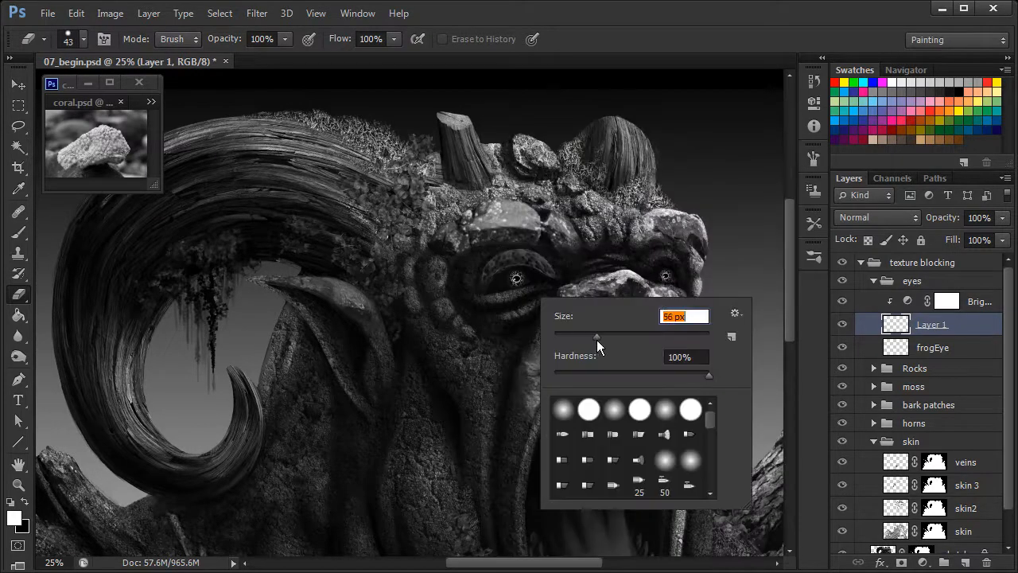
key("Return")
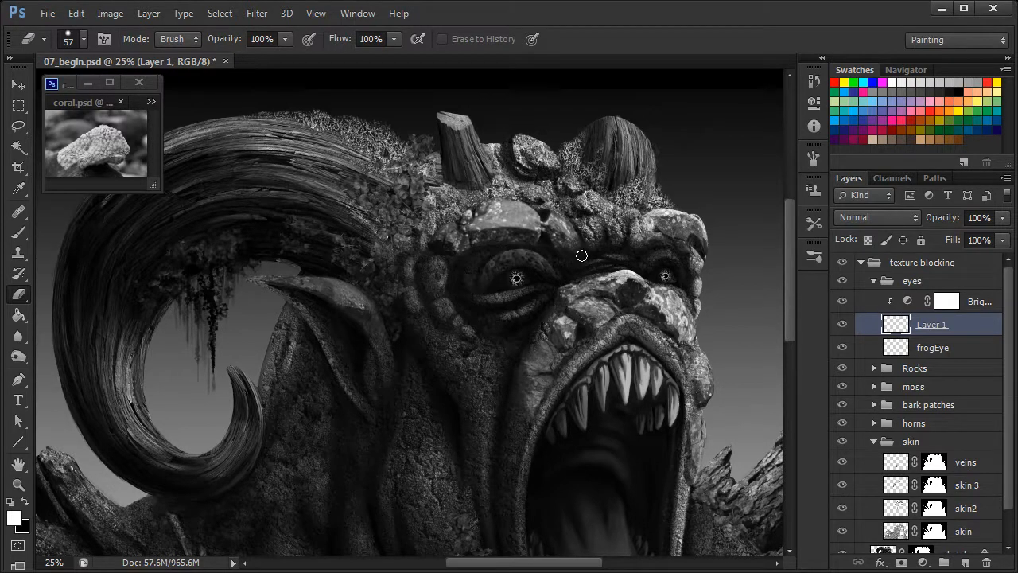
Step: Lasso a second coral strip near the rock's upper right edge and copy it into the painting above the Brightness/Contrast layer
left_click(980, 311)
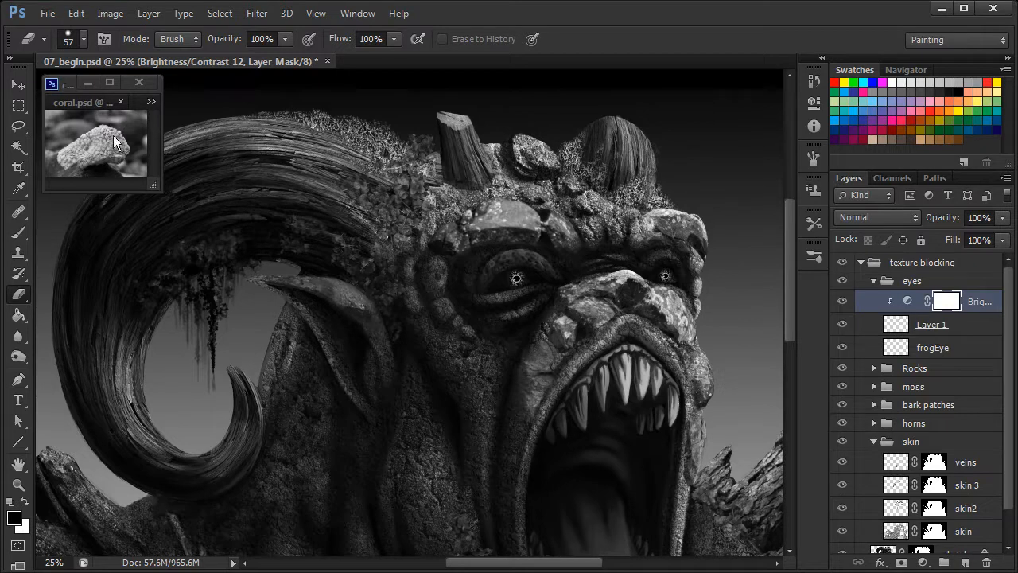
left_click(27, 123)
left_click(47, 120)
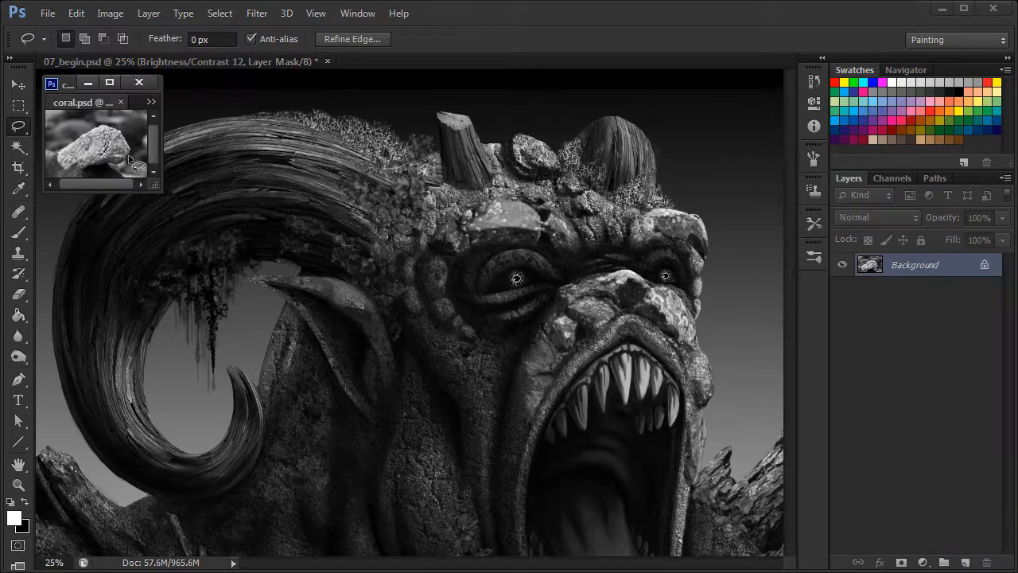
key("ctrl+plus")
key("ctrl+plus")
key("ctrl+plus")
key("ctrl+plus")
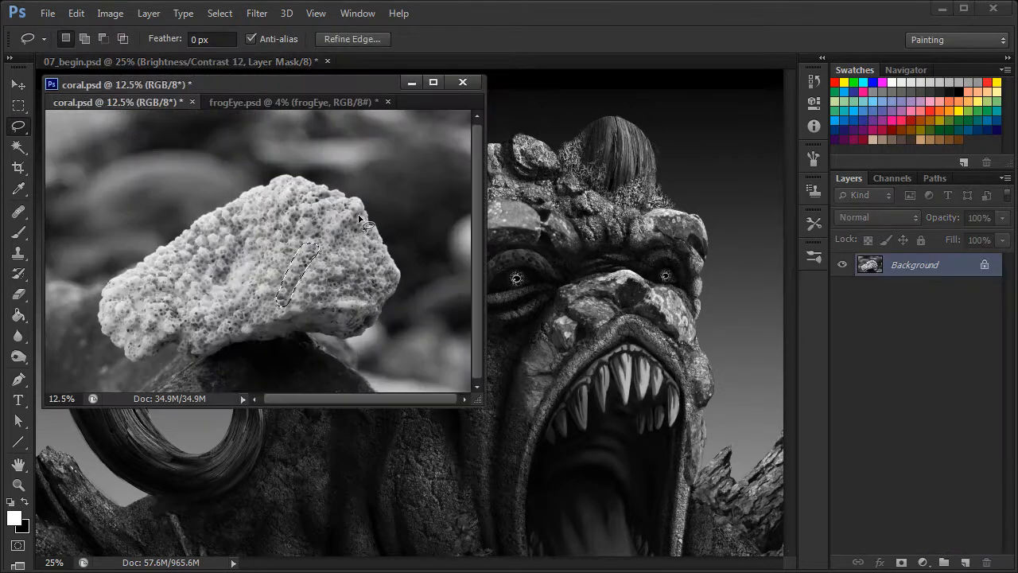
mouse_move(344, 236)
left_mouse_down()
mouse_move(334, 253)
mouse_move(327, 233)
mouse_move(358, 198)
mouse_move(347, 232)
left_mouse_up()
left_click(22, 84)
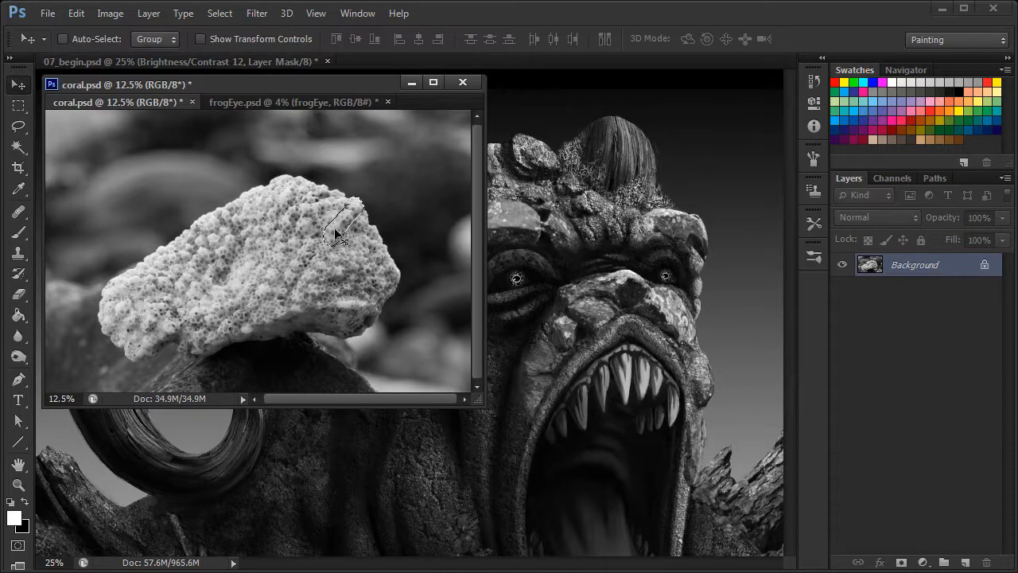
left_click_drag(342, 223, 556, 303)
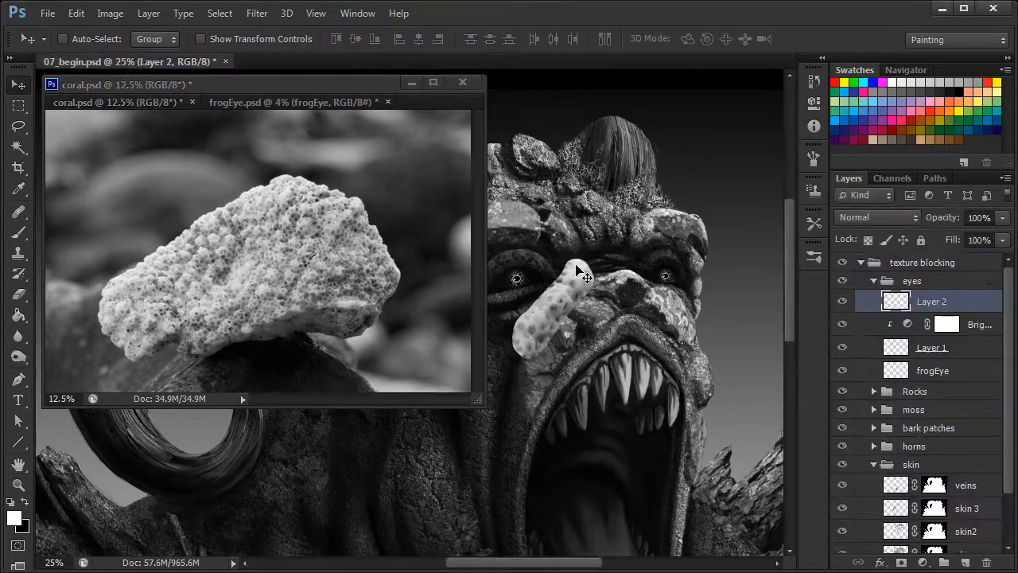
left_click(369, 85)
key("ctrl+minus")
key("ctrl+minus")
key("ctrl+minus")
key("ctrl+minus")
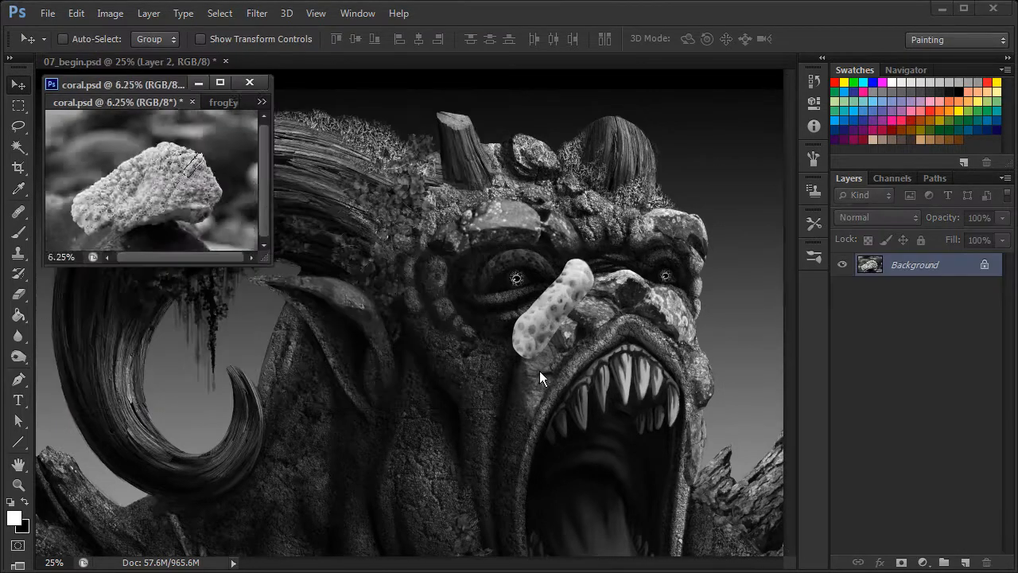
Step: Scale the second coral strip to about 60%, rotate it about 35 degrees and place it beneath the larger frog eye
left_click(544, 364)
key("ctrl+plus")
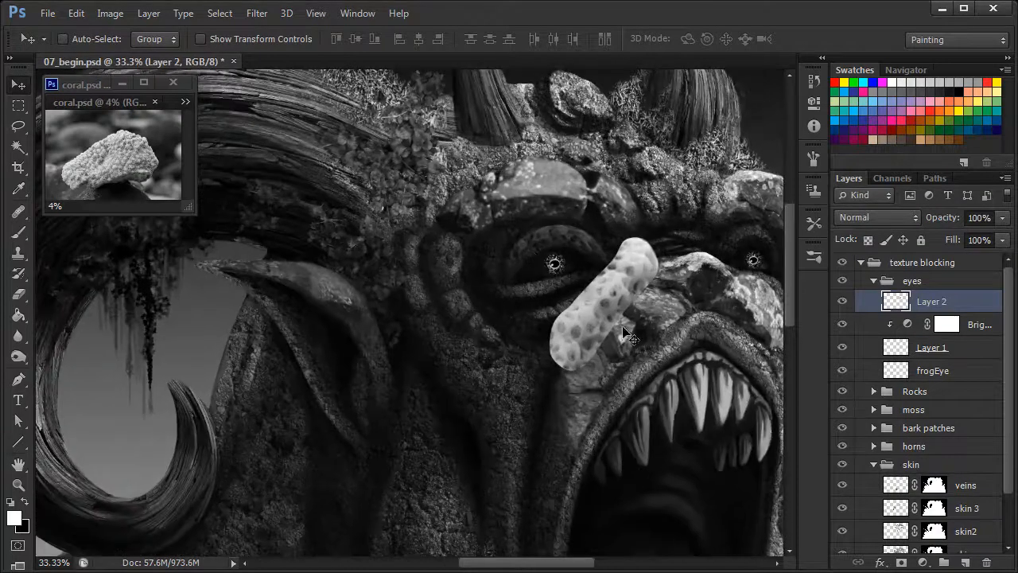
left_click_drag(633, 374, 574, 404)
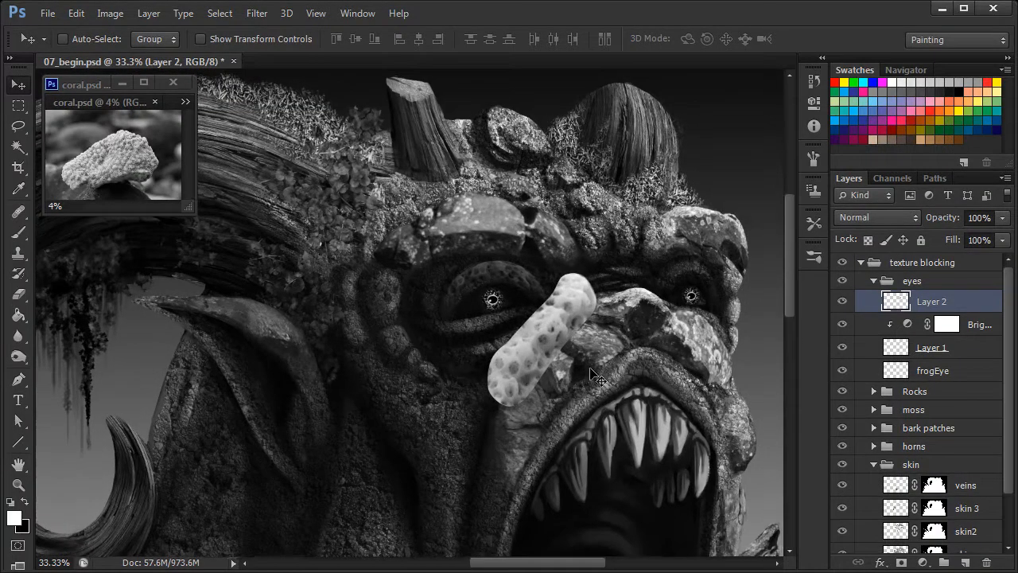
key("ctrl+t")
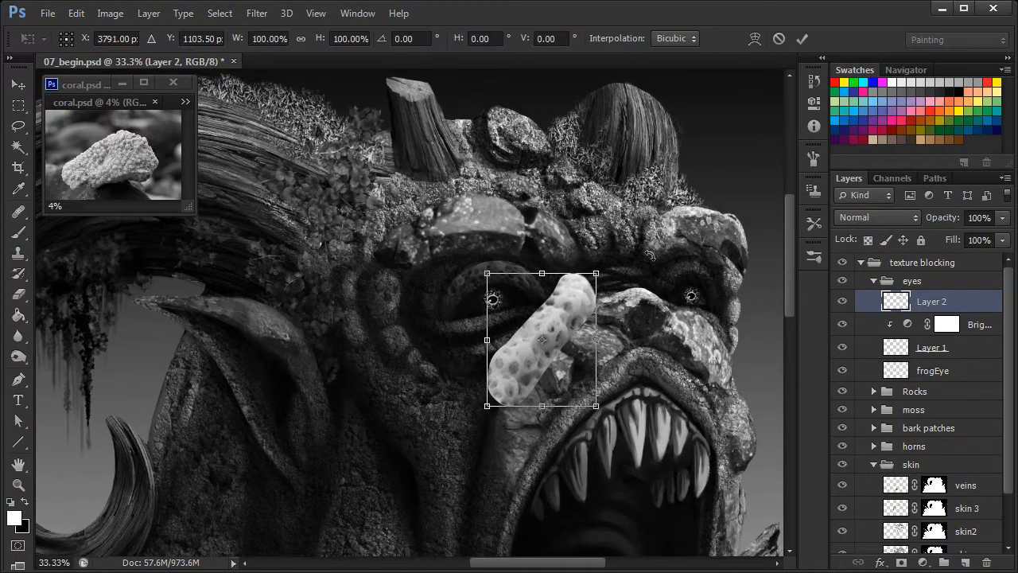
left_click_drag(597, 273, 493, 281)
left_click_drag(595, 305, 568, 372)
left_click_drag(515, 321, 571, 315)
key("ctrl+plus")
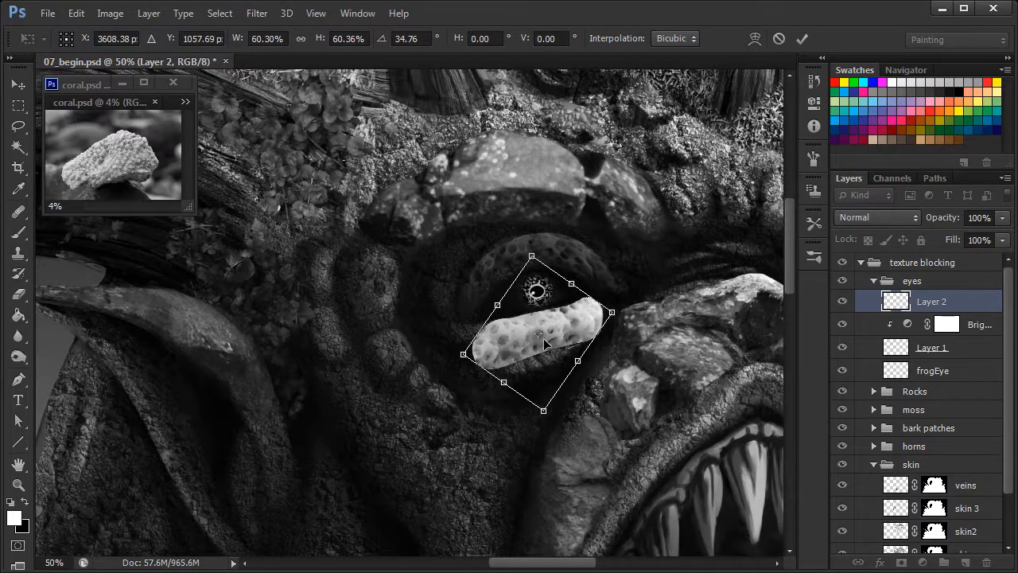
Step: Warp the coral strip into a tapered, upward-curving lower eyelid under the larger frog eye and apply the transformation
right_click(509, 356)
left_click(534, 452)
mouse_move(464, 356)
left_mouse_down()
mouse_move(459, 340)
mouse_move(484, 352)
left_mouse_up()
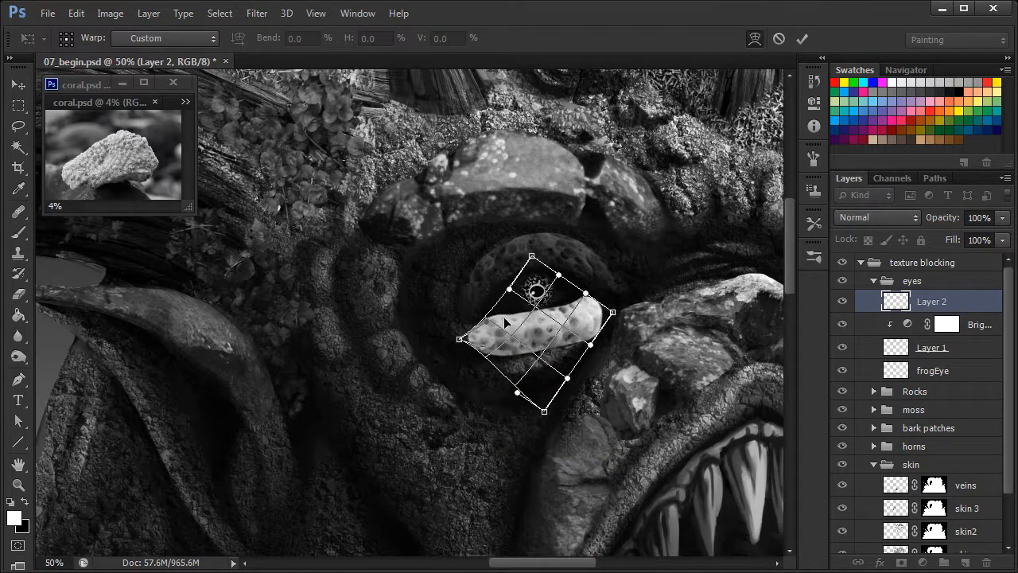
left_click_drag(503, 315, 505, 322)
left_click_drag(581, 323, 581, 308)
left_click_drag(518, 326, 516, 286)
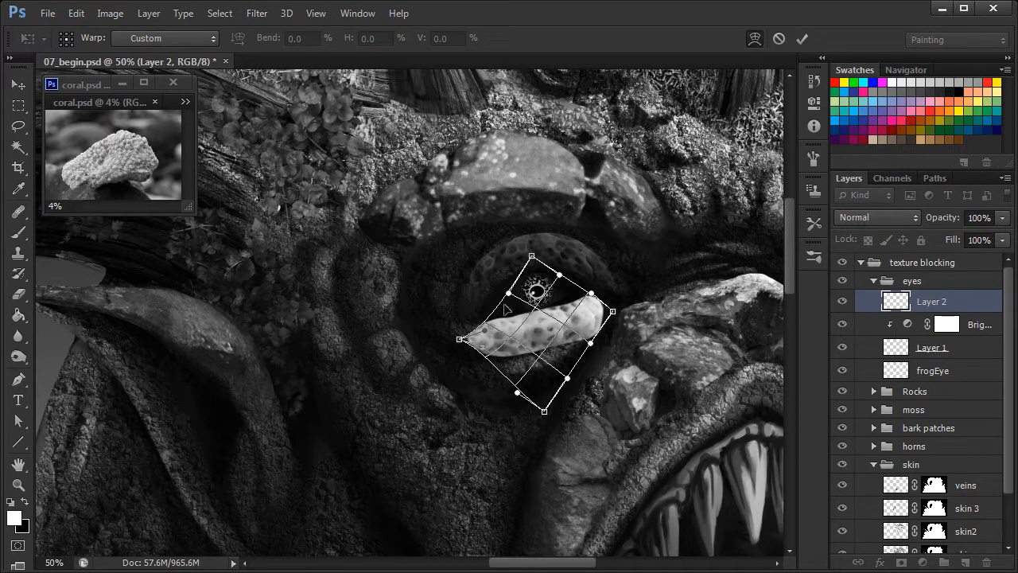
left_click_drag(517, 384, 512, 370)
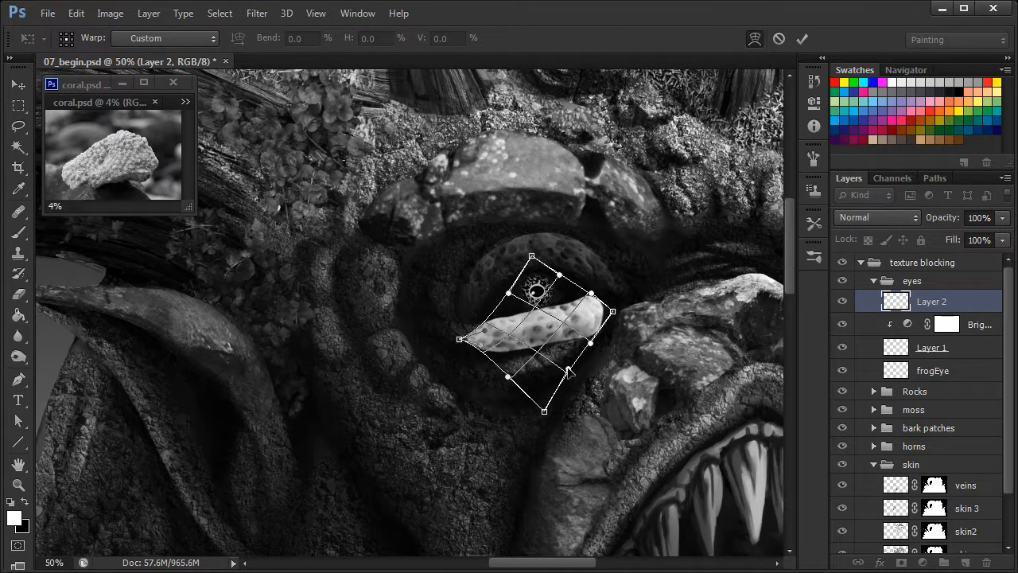
left_click_drag(610, 312, 576, 309)
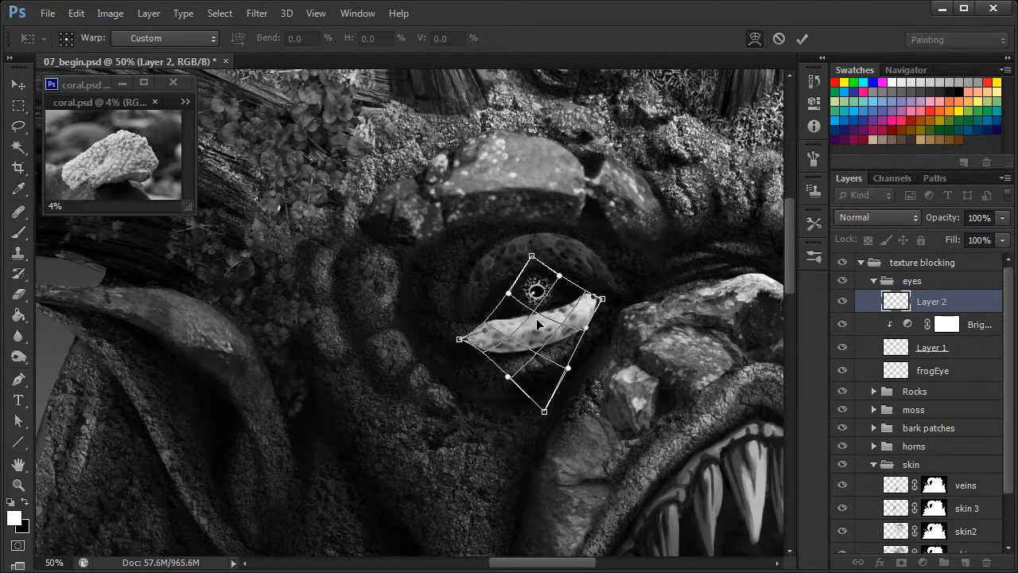
left_click_drag(475, 347, 476, 339)
left_click_drag(569, 368, 462, 327)
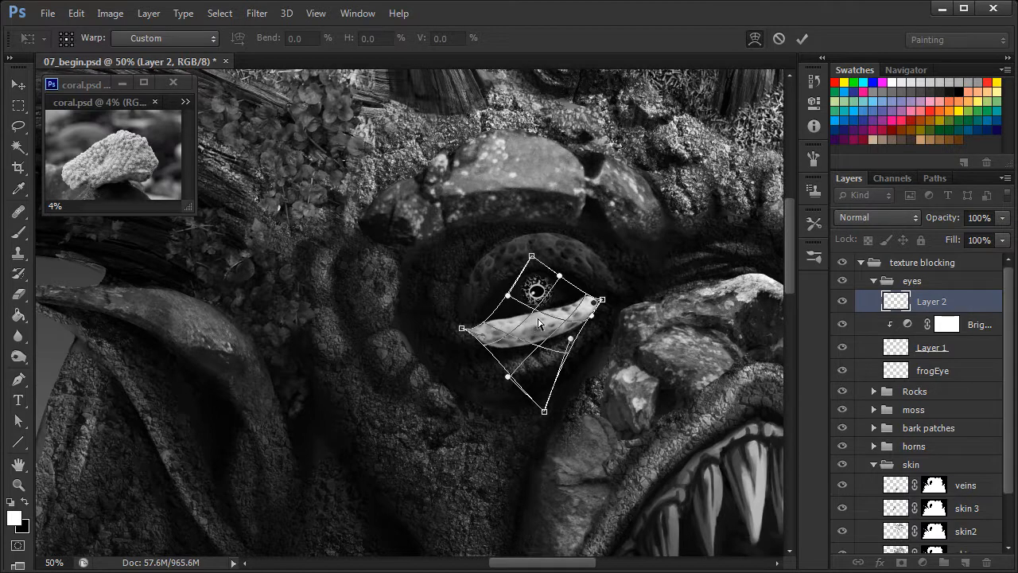
right_click(561, 320)
left_click(585, 327)
key("Return")
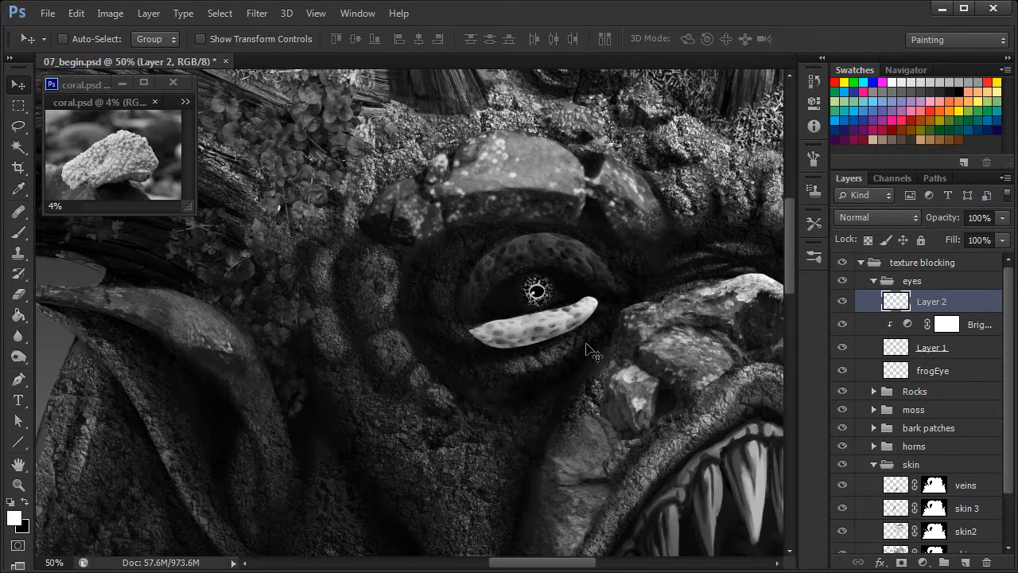
Step: Add a Brightness/Contrast adjustment layer above Layer 2 and clip it to the lower eyelid
key("ctrl+minus")
key("ctrl+minus")
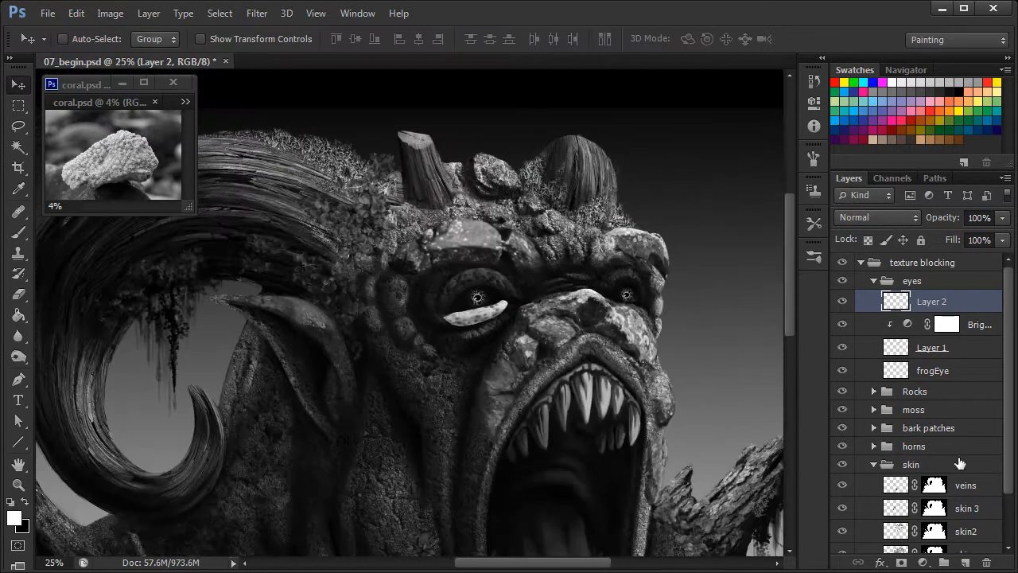
left_click(925, 565)
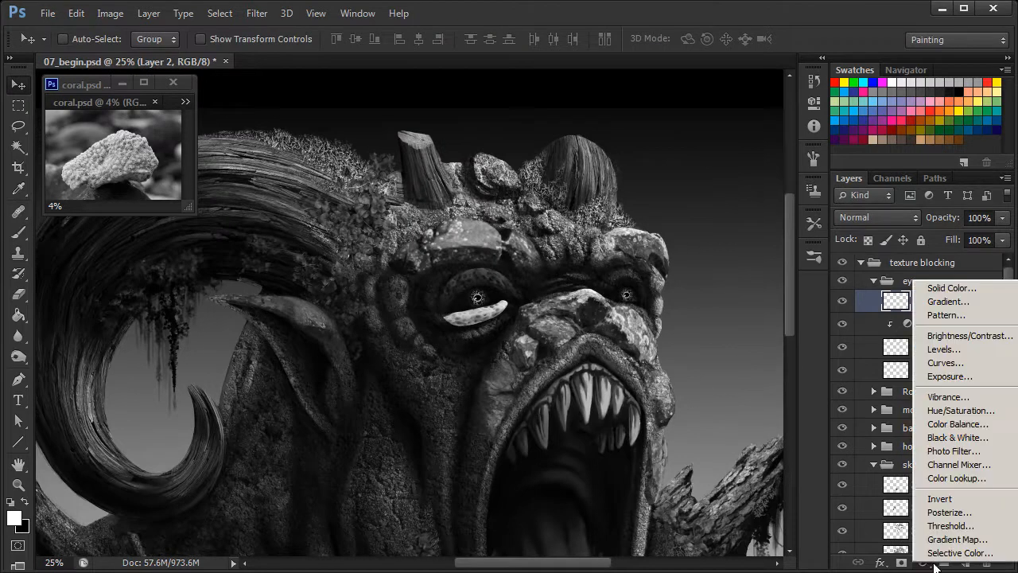
left_click(961, 335)
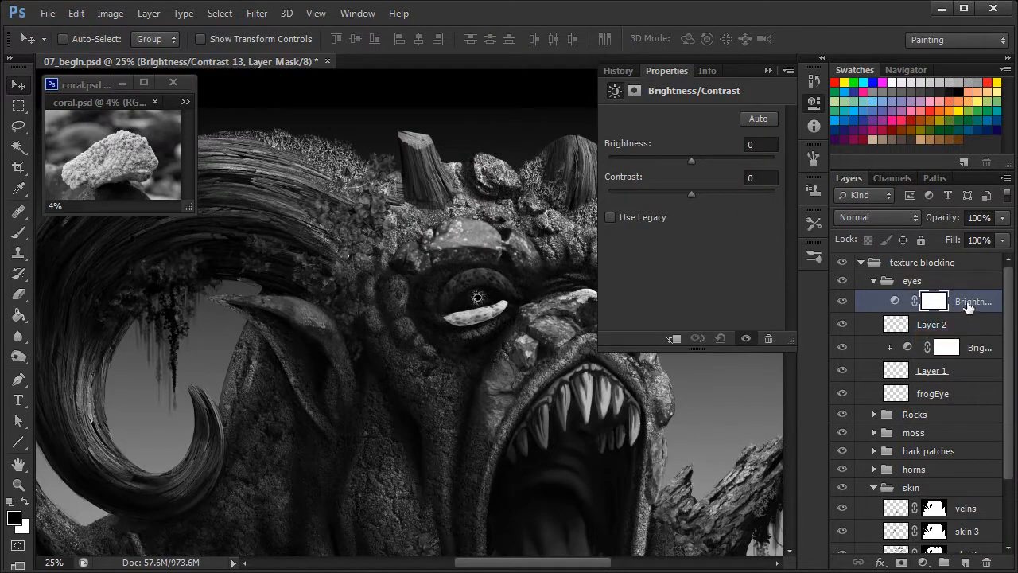
right_click(965, 307)
left_click(1003, 432)
Step: Set the lower eyelid adjustment's brightness to -147 and its contrast to 87
left_click_drag(687, 161, 618, 160)
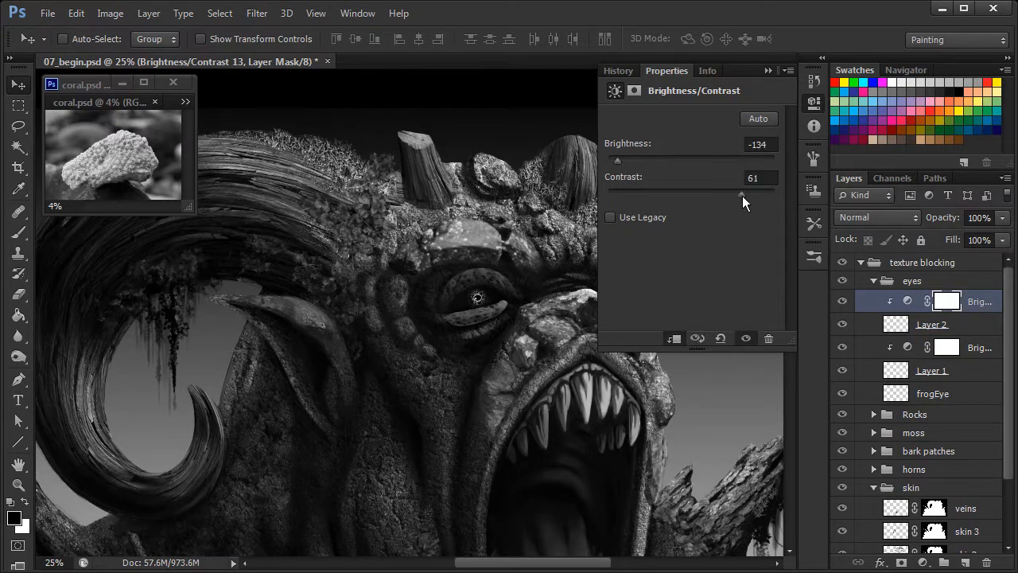
left_click_drag(616, 161, 613, 162)
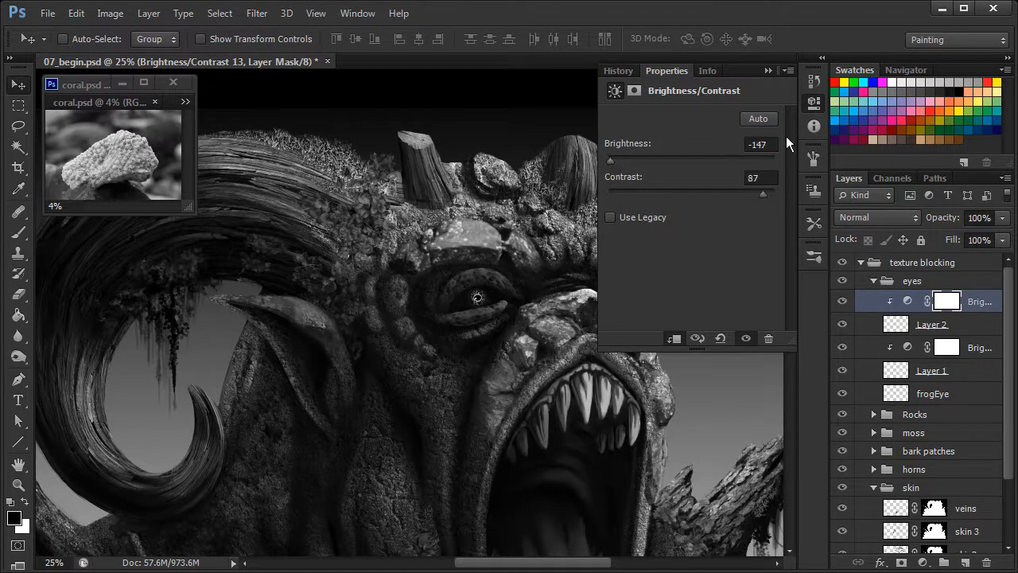
left_click(811, 104)
scroll(560, 378, "down", 1)
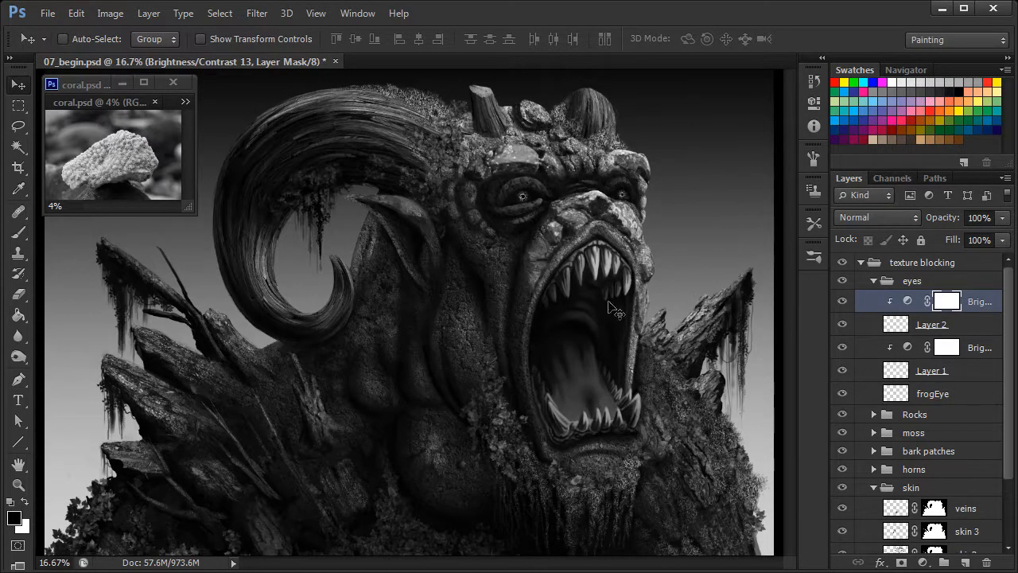
Step: Erase the hard edges and inner corner of the lower eyelid on Layer 2 with the 57 px Eraser
scroll(649, 342, "up", 2)
left_click_drag(701, 215, 551, 382)
key("ctrl+plus")
left_click(896, 326)
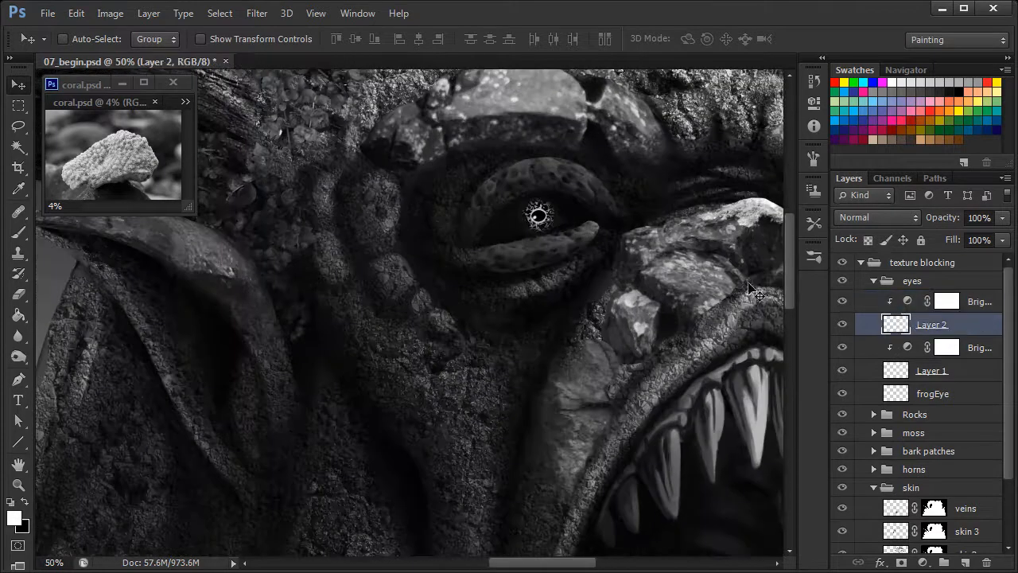
left_click(18, 294)
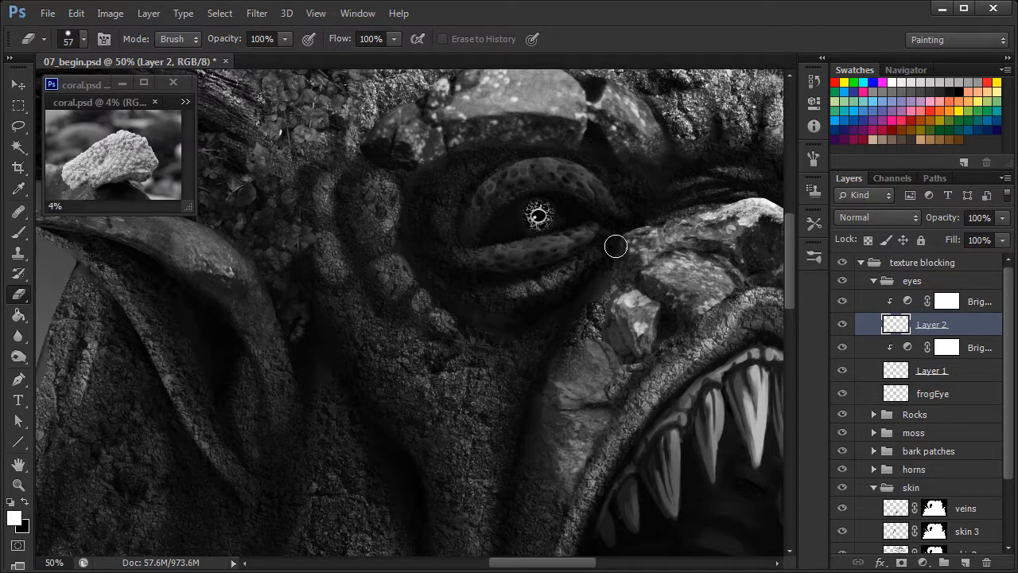
key("ctrl+minus")
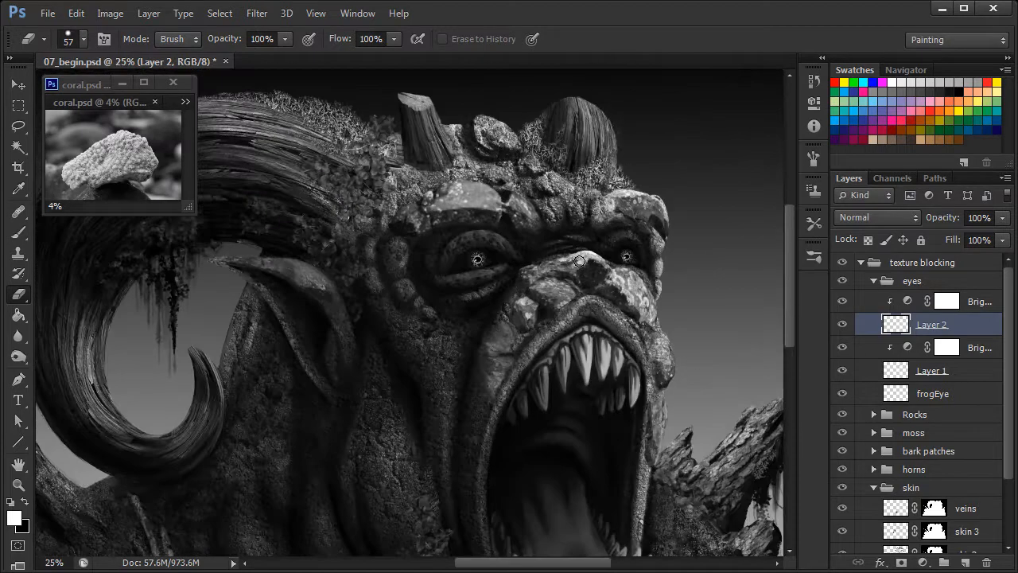
key("ctrl+minus")
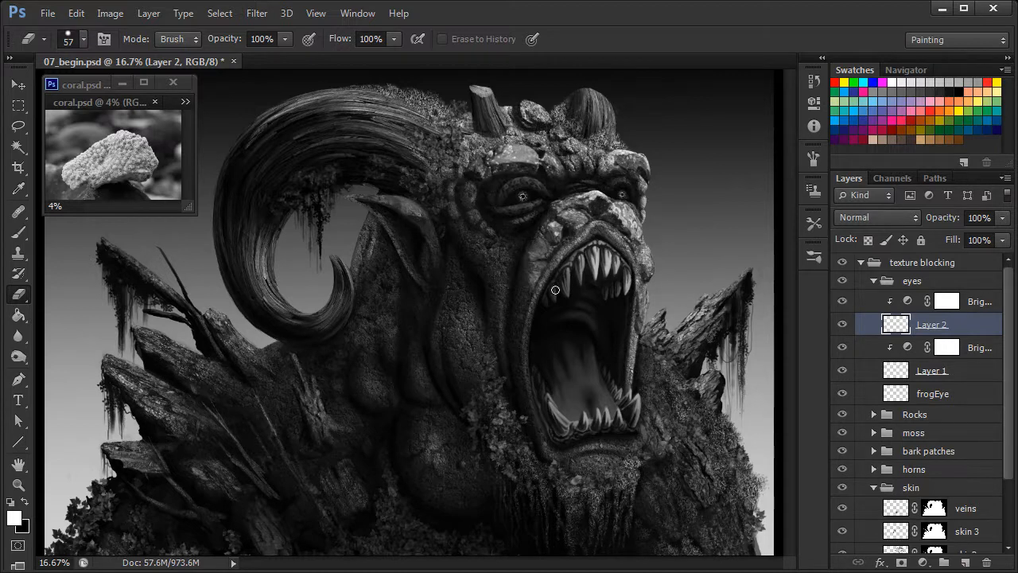
key("ctrl+plus")
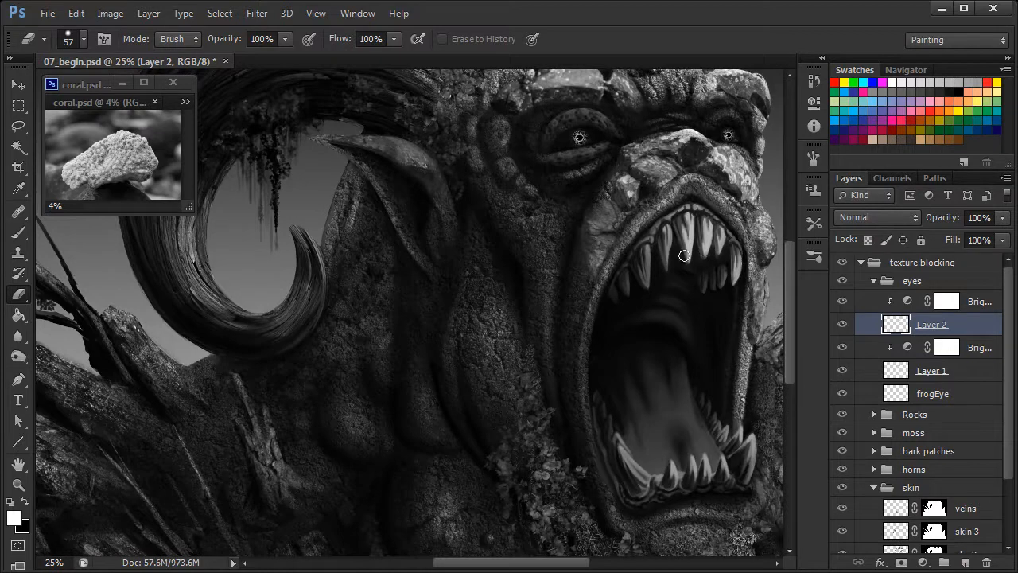
key("ctrl+plus")
left_click_drag(709, 263, 423, 442)
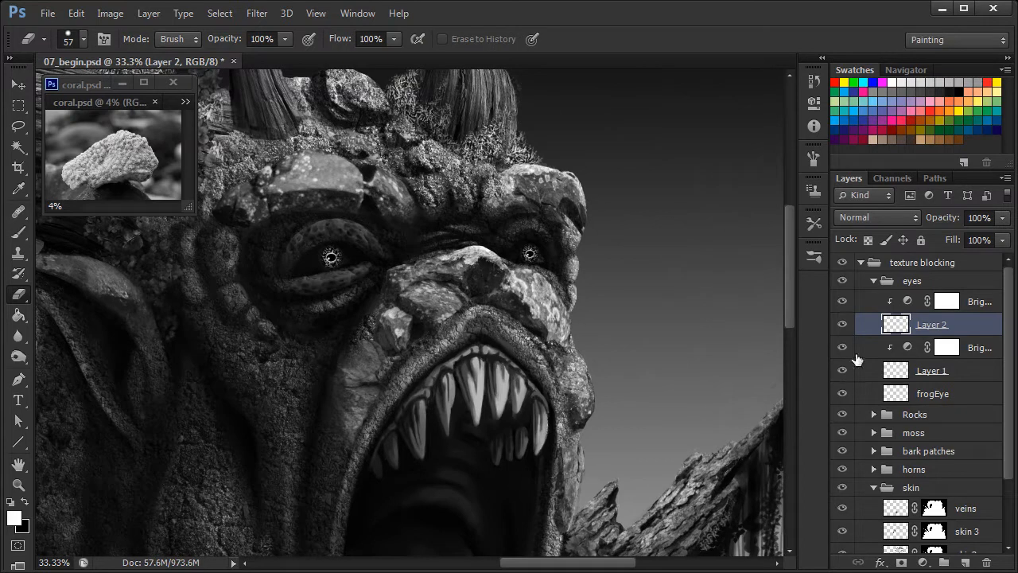
Step: Paint black with a 30 px brush on the lower eyelid adjustment's mask to bring out a highlight along the lid
left_click(956, 299)
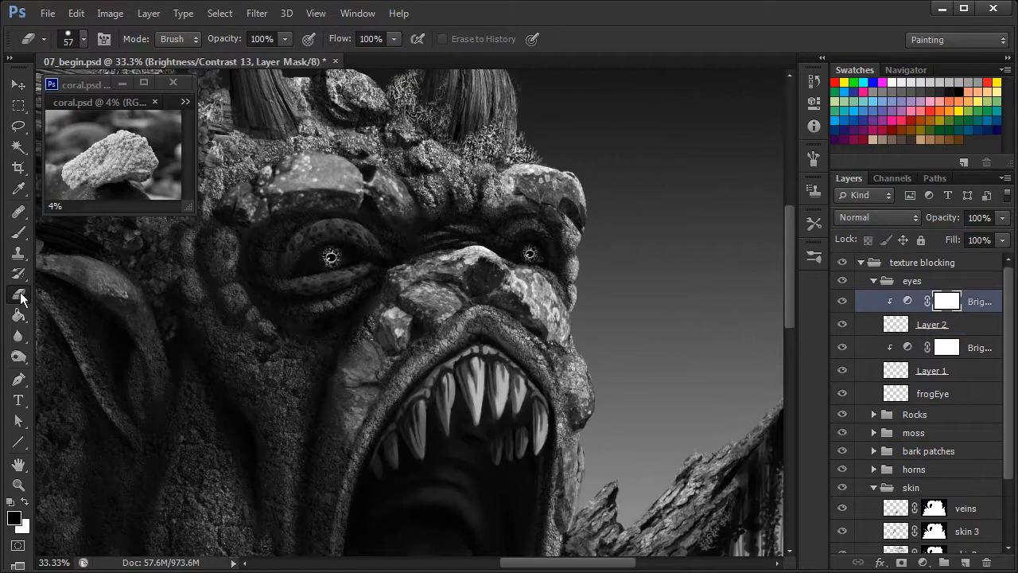
left_click(18, 232)
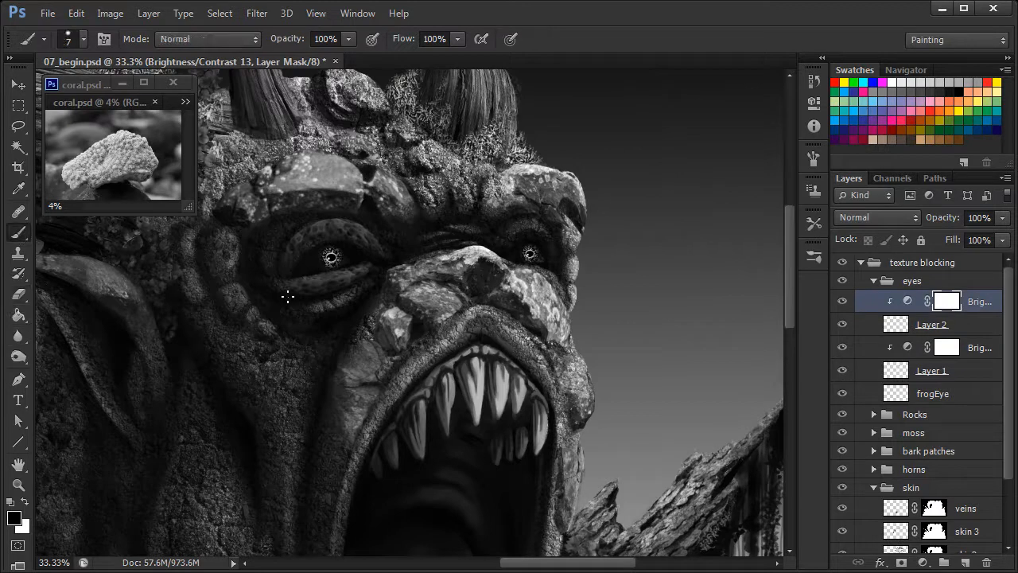
right_click(413, 319)
type("30")
key("Return")
mouse_move(330, 274)
left_mouse_down()
mouse_move(317, 280)
mouse_move(345, 274)
mouse_move(309, 283)
left_mouse_up()
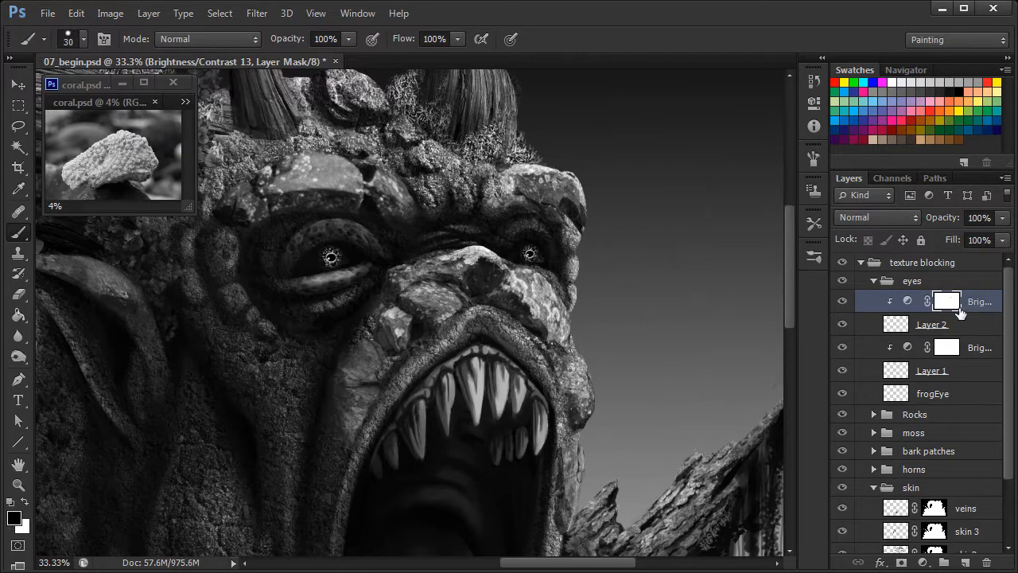
scroll(322, 283, "down", 3)
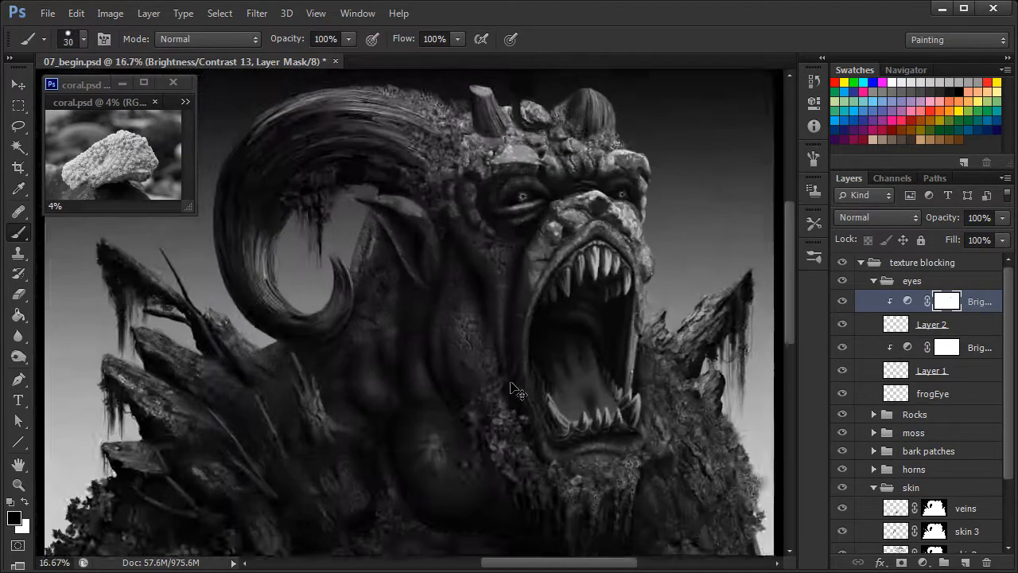
scroll(411, 312, "up", 2)
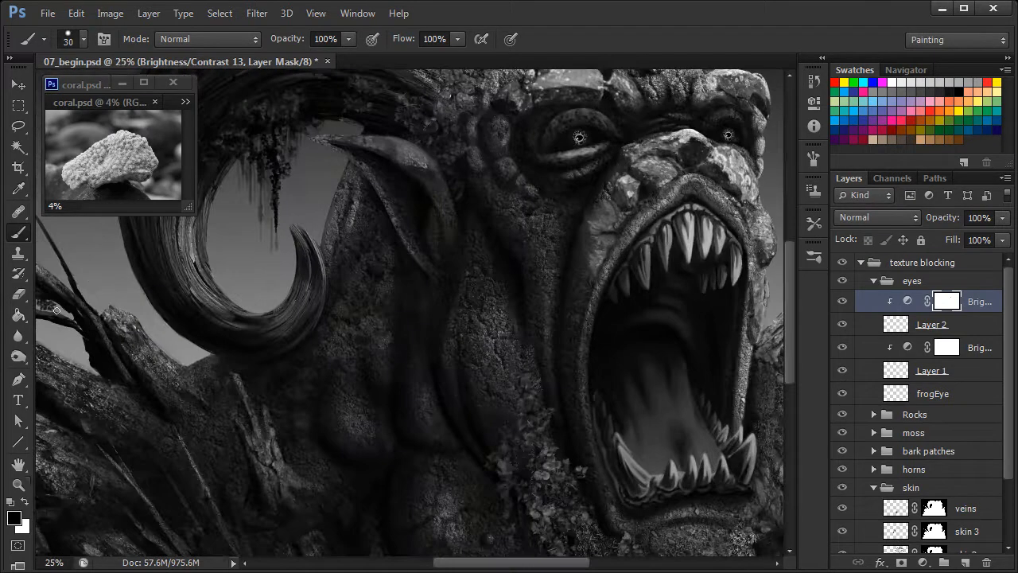
Step: Paint white on the lower eyelid adjustment's mask to tone down the highlight
key("x")
key("ctrl+plus")
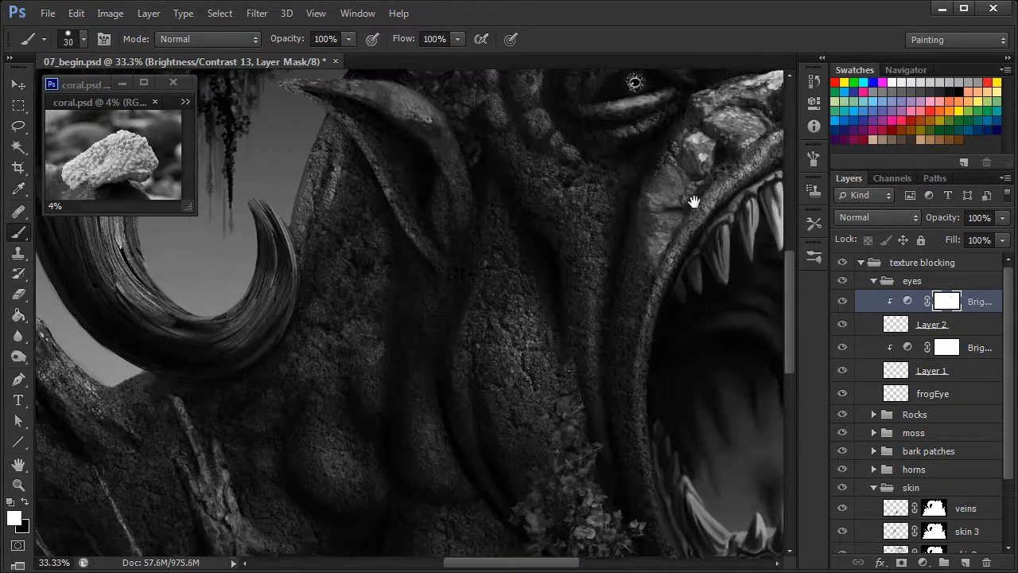
left_click_drag(700, 197, 566, 343)
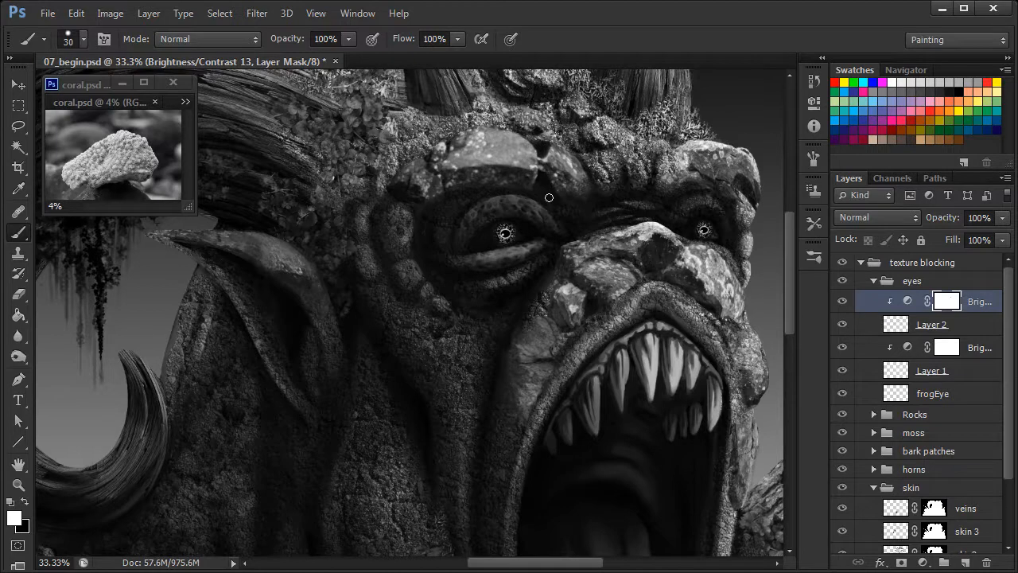
key("ctrl+minus")
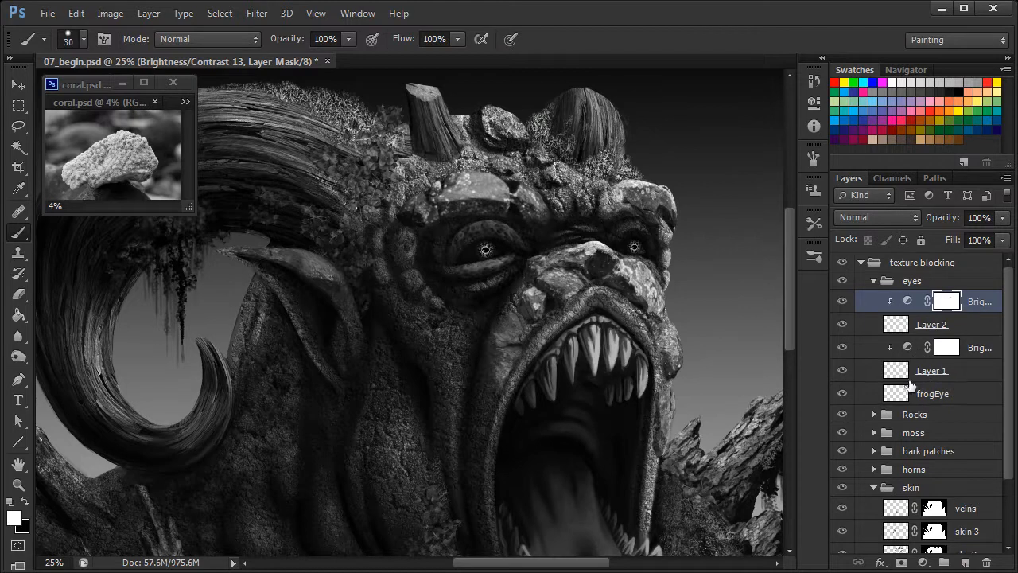
Step: Paint black on the mask of Layer 1's Brightness/Contrast adjustment to lighten parts of the upper eyelid
left_click(947, 350)
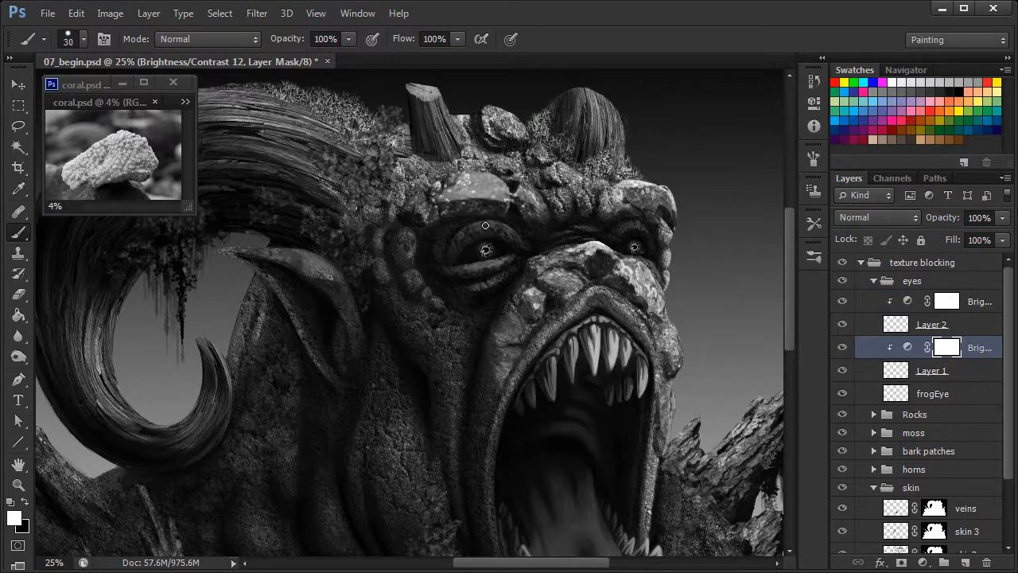
left_click(25, 501)
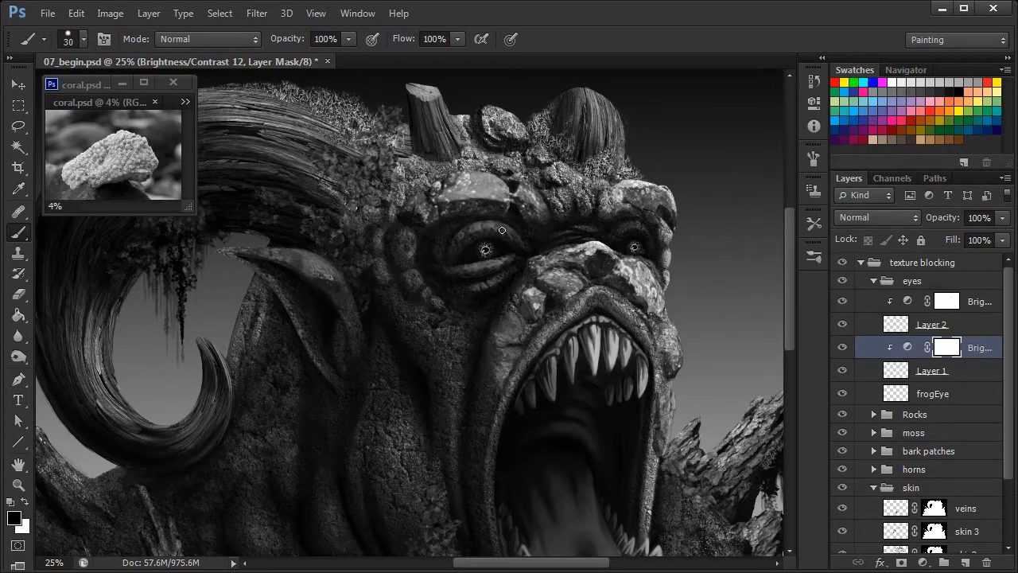
key("ctrl+minus")
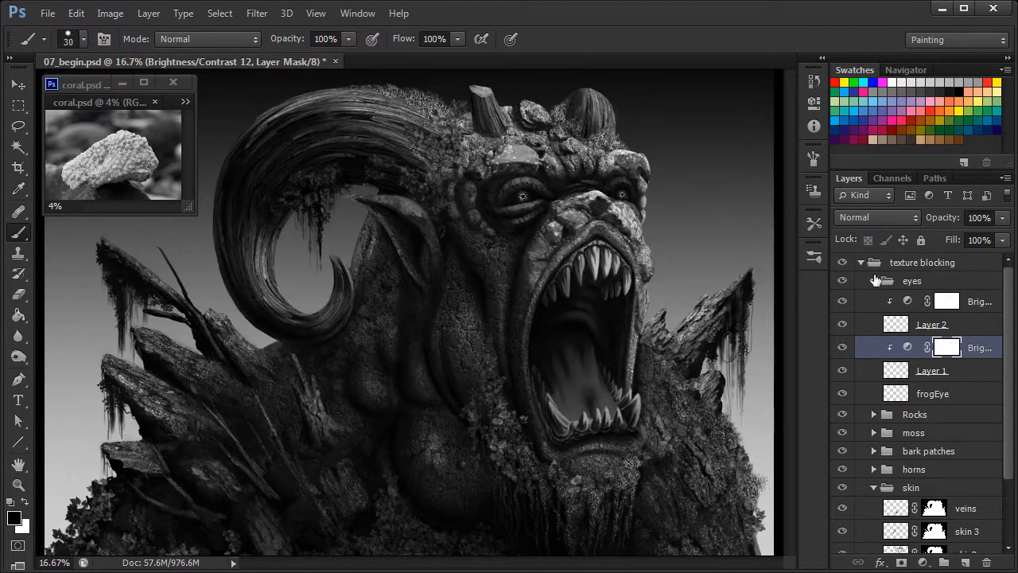
Step: Compare the painting with the eyes group hidden and shown, and inspect the creature's smaller, far eye
left_click(843, 281)
left_click(843, 282)
left_click(843, 281)
left_click(844, 282)
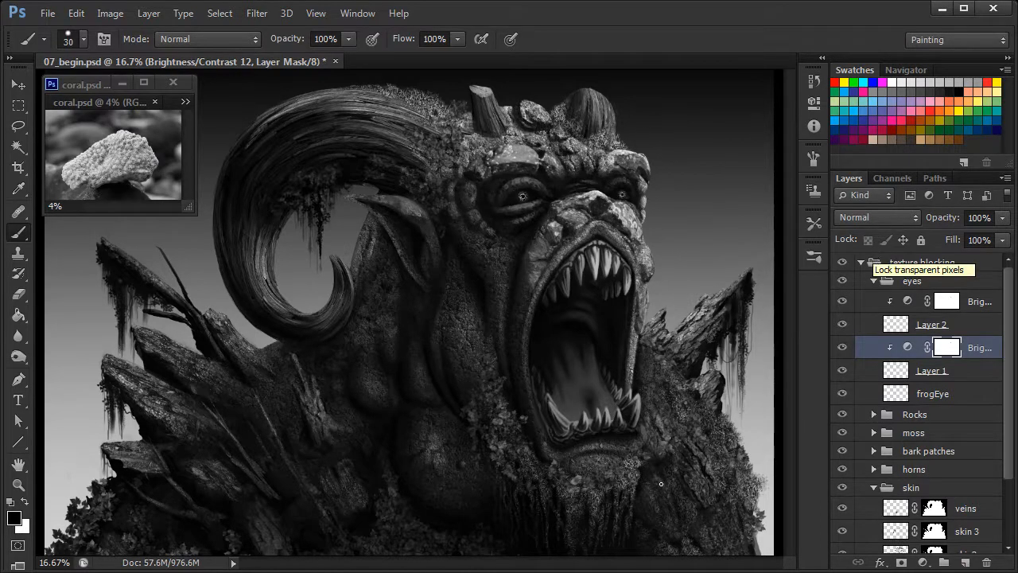
key("ctrl+plus")
left_click_drag(734, 178, 545, 283)
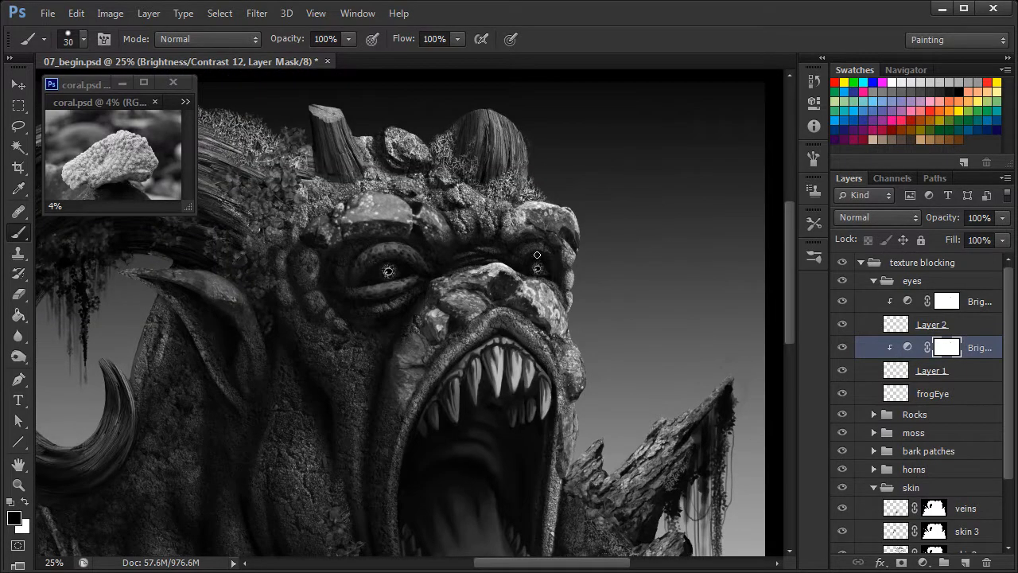
Step: Lasso a narrow strip of the coral photo and copy it into the creature painting as the top layer of the eyes group
left_click(988, 304)
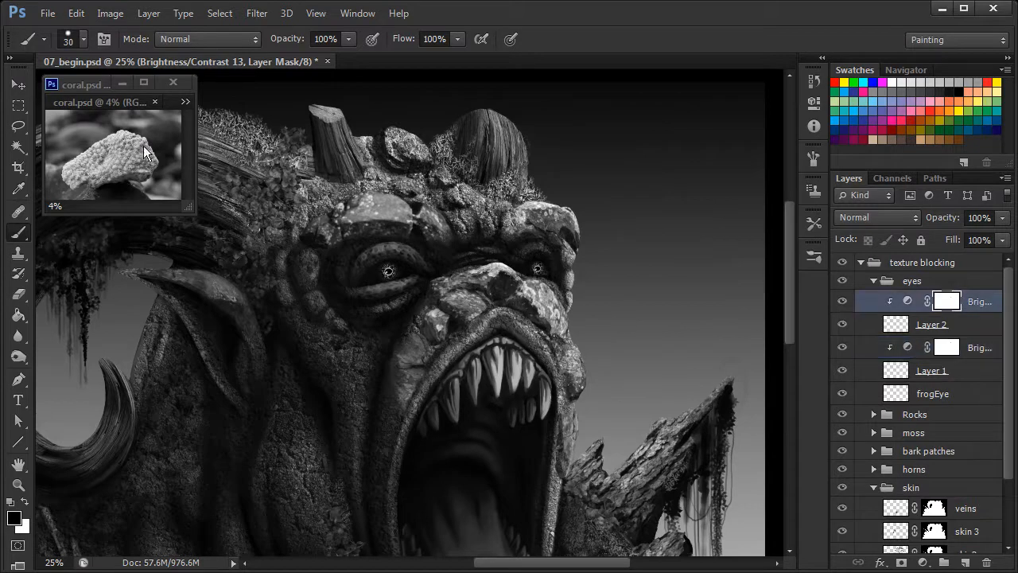
key("l")
left_click(89, 87)
key("ctrl+plus")
key("ctrl+plus")
key("ctrl+plus")
key("ctrl+plus")
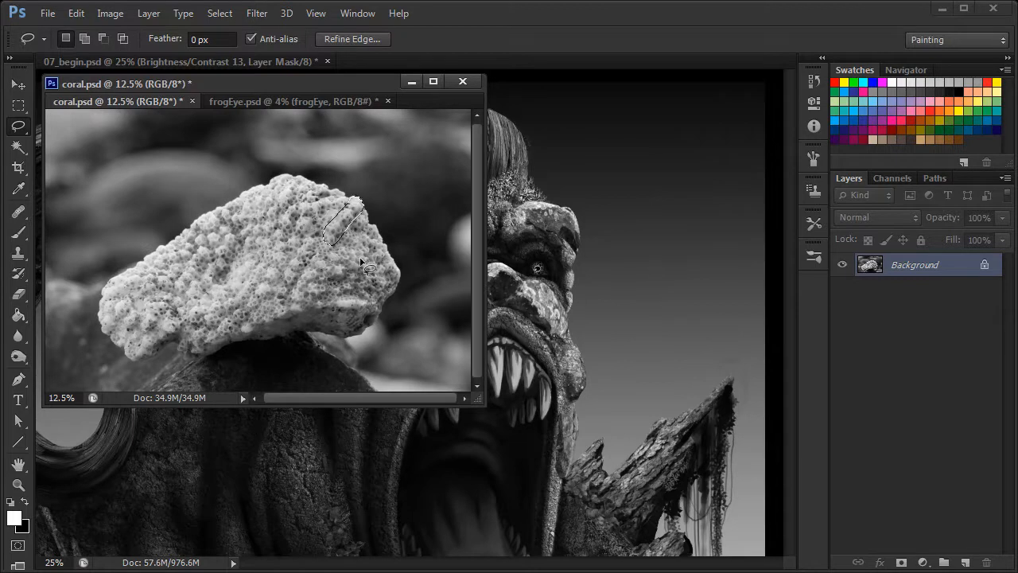
mouse_move(301, 212)
left_mouse_down()
mouse_move(280, 254)
mouse_move(277, 229)
mouse_move(305, 192)
left_mouse_up()
key("v")
mouse_move(305, 231)
left_mouse_down()
mouse_move(294, 223)
mouse_move(522, 252)
mouse_move(610, 249)
left_mouse_up()
Step: Scale the coral strip to about 46%, rotate it about 66° and place it over the far eye's upper lid
left_click(322, 82)
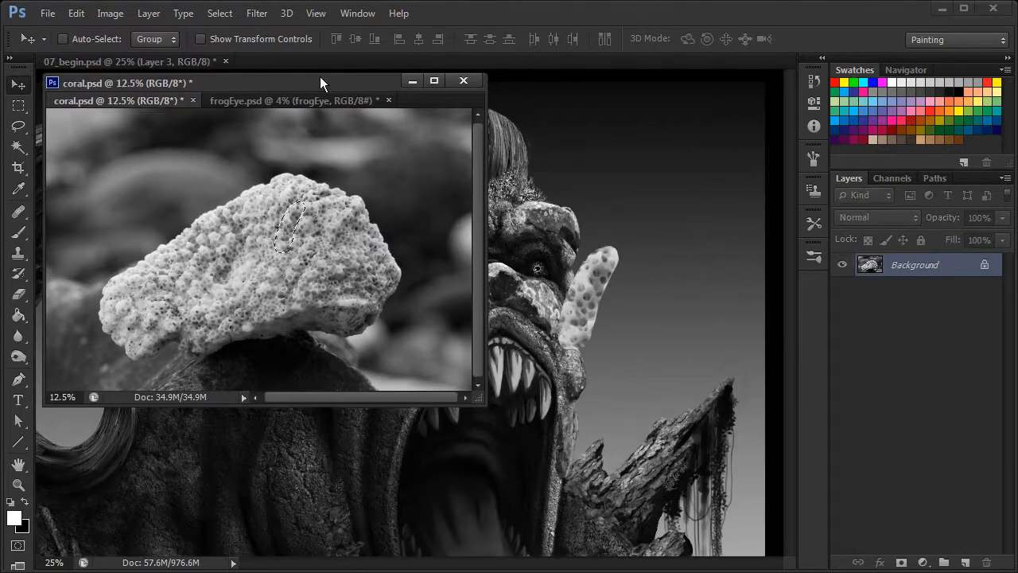
key("ctrl+minus")
key("ctrl+minus")
key("ctrl+minus")
key("ctrl+minus")
key("ctrl+minus")
key("ctrl+minus")
key("ctrl+minus")
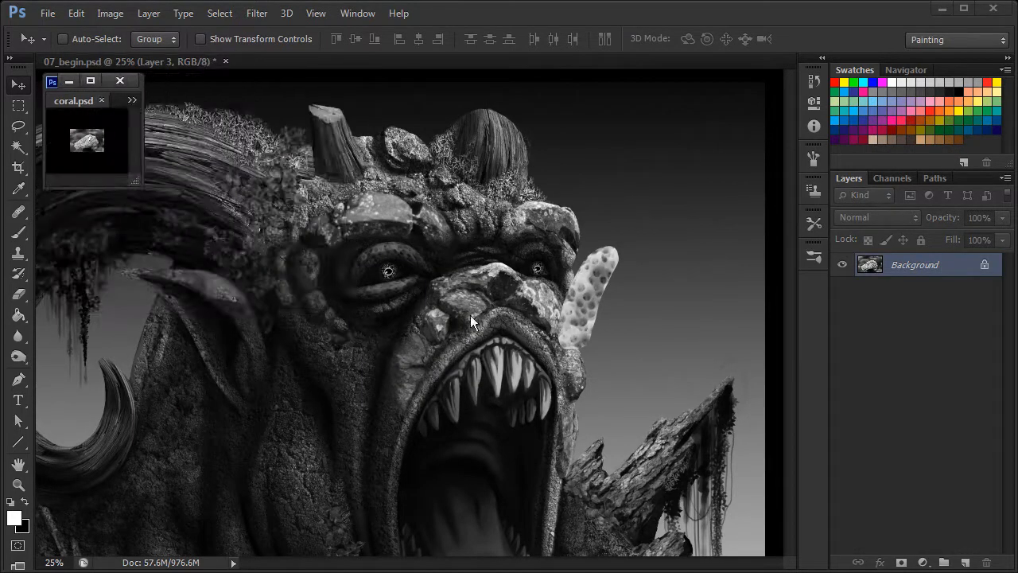
left_click(602, 333)
key("ctrl+plus")
key("ctrl+plus")
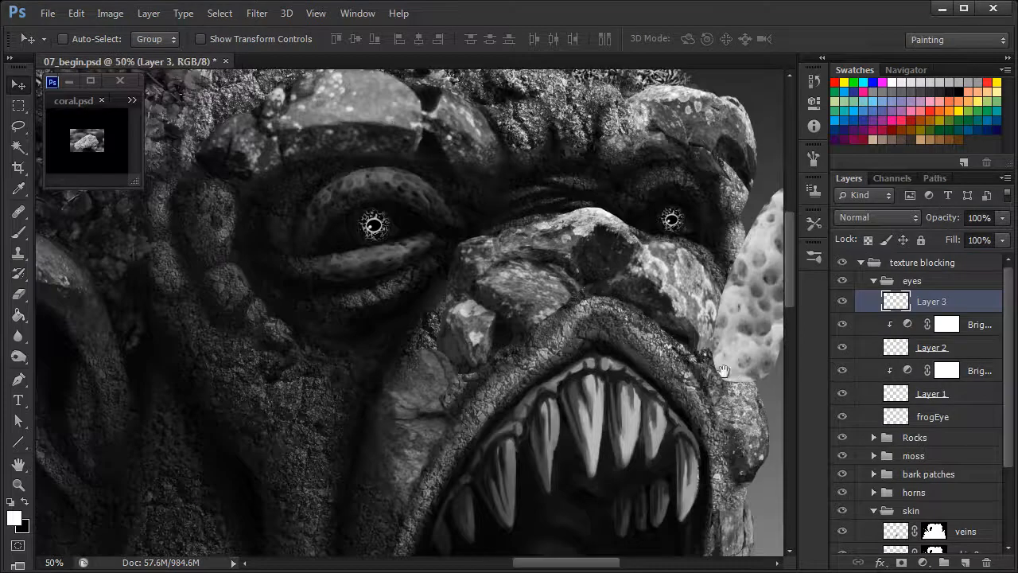
left_click_drag(700, 437, 601, 454)
key("ctrl+t")
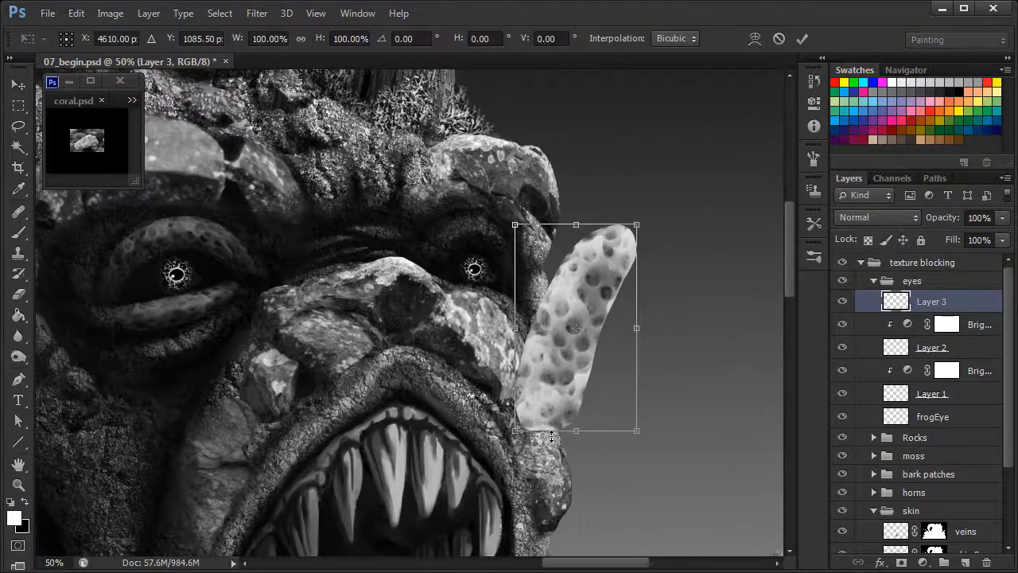
left_click_drag(636, 224, 470, 227)
left_click_drag(595, 202, 503, 244)
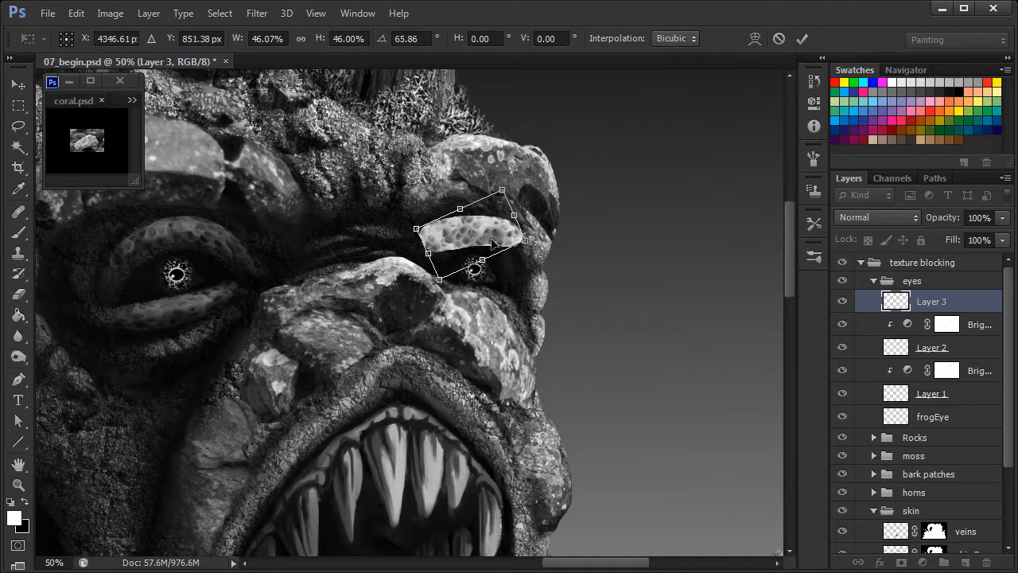
Step: Warp the coral strip into an arch that follows the far eye's upper eyelid and apply the transformation
left_click_drag(525, 239, 522, 261)
right_click(499, 227)
left_click(555, 293)
left_click_drag(424, 235, 440, 245)
left_click_drag(439, 282, 508, 227)
left_click_drag(522, 262, 508, 262)
left_click_drag(443, 241, 475, 225)
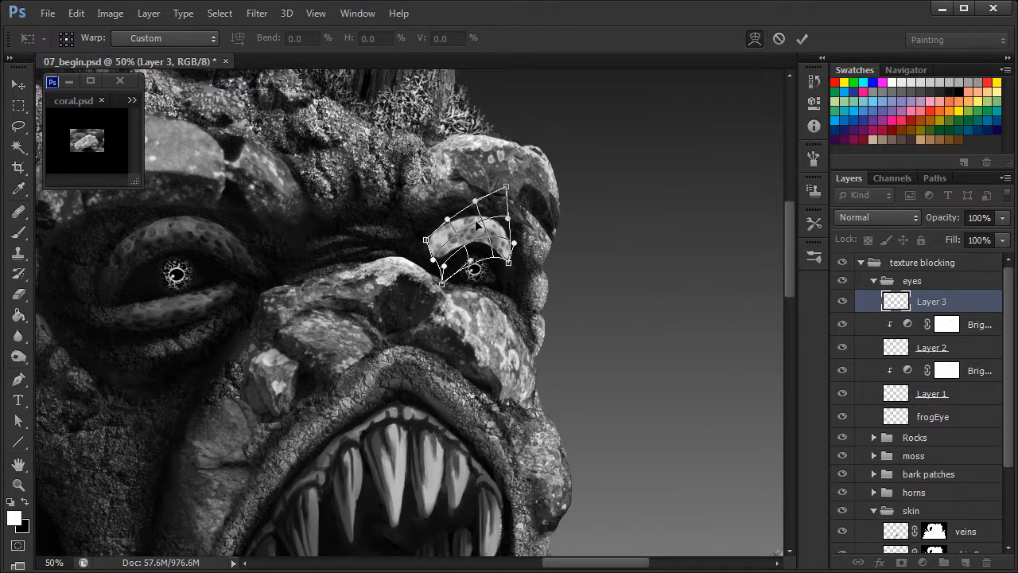
left_click_drag(439, 259, 441, 248)
mouse_move(497, 218)
left_mouse_down()
mouse_move(442, 264)
mouse_move(429, 242)
mouse_move(477, 217)
left_mouse_up()
left_click(802, 38)
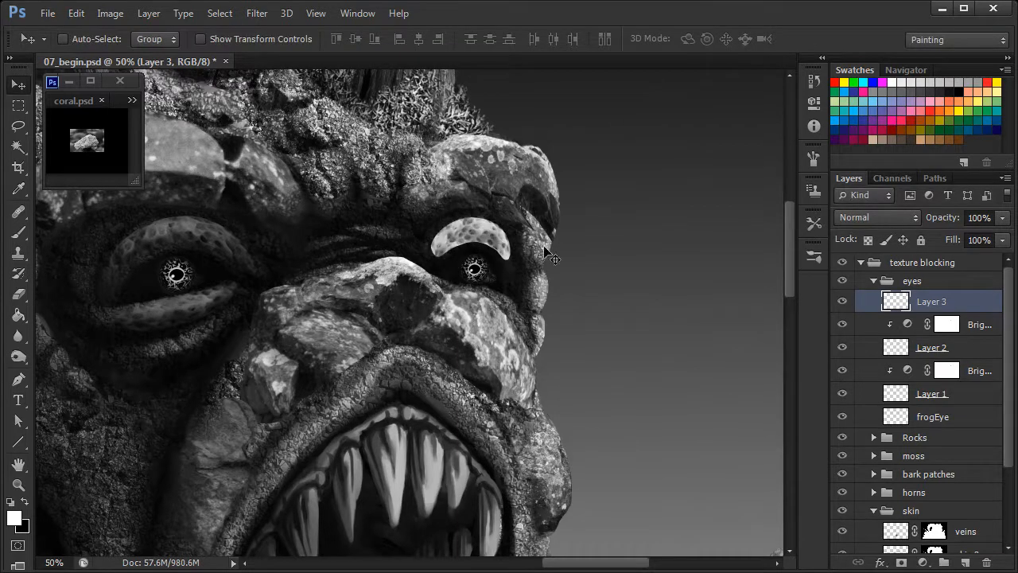
Step: Add a Brightness/Contrast adjustment clipped to Layer 3, with brightness -150 and contrast 72
left_click(923, 562)
left_click(958, 336)
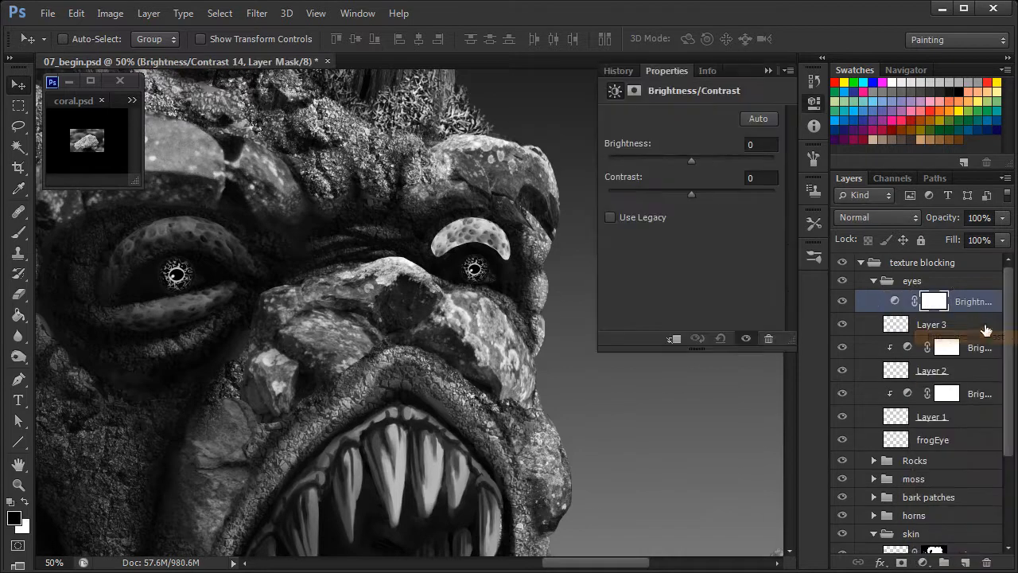
right_click(941, 302)
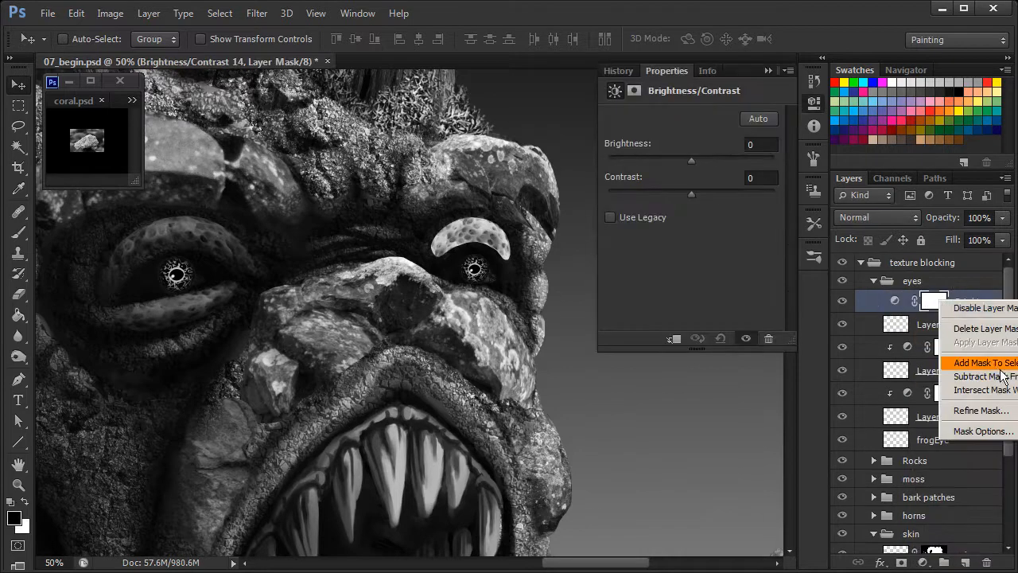
left_click(940, 301)
left_click(971, 302)
right_click(970, 303)
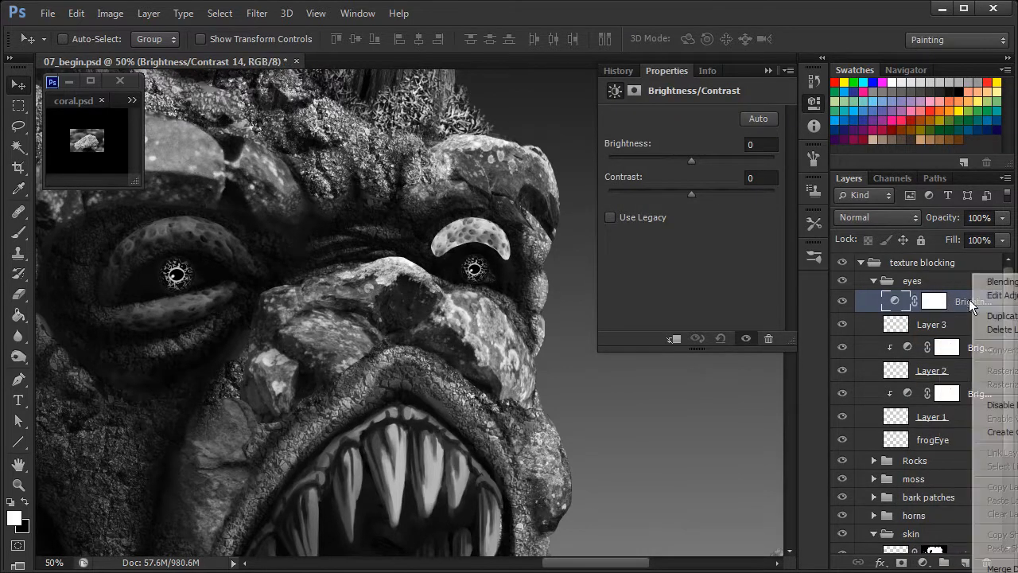
left_click(994, 431)
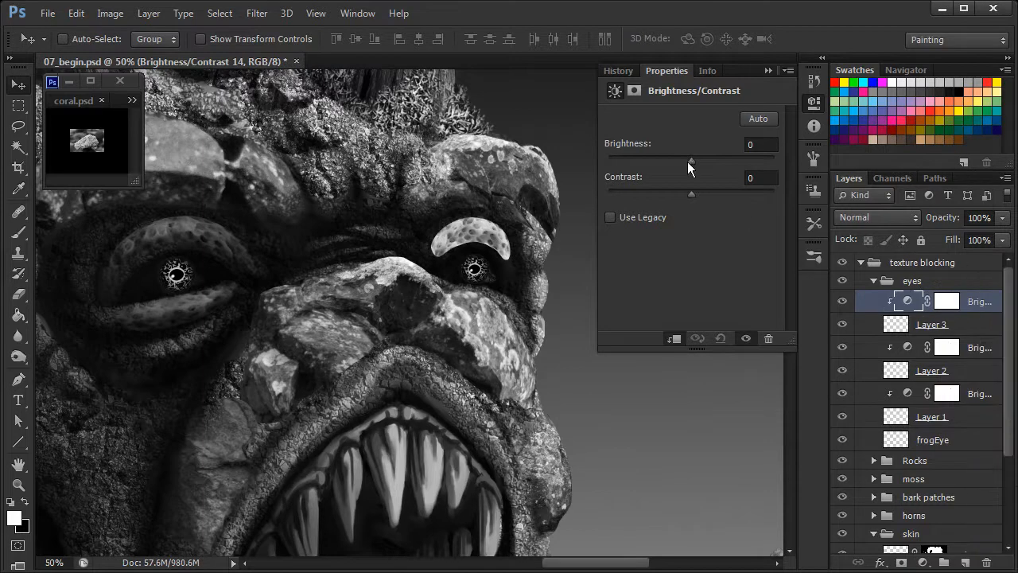
left_click_drag(682, 161, 604, 169)
left_click_drag(689, 193, 713, 194)
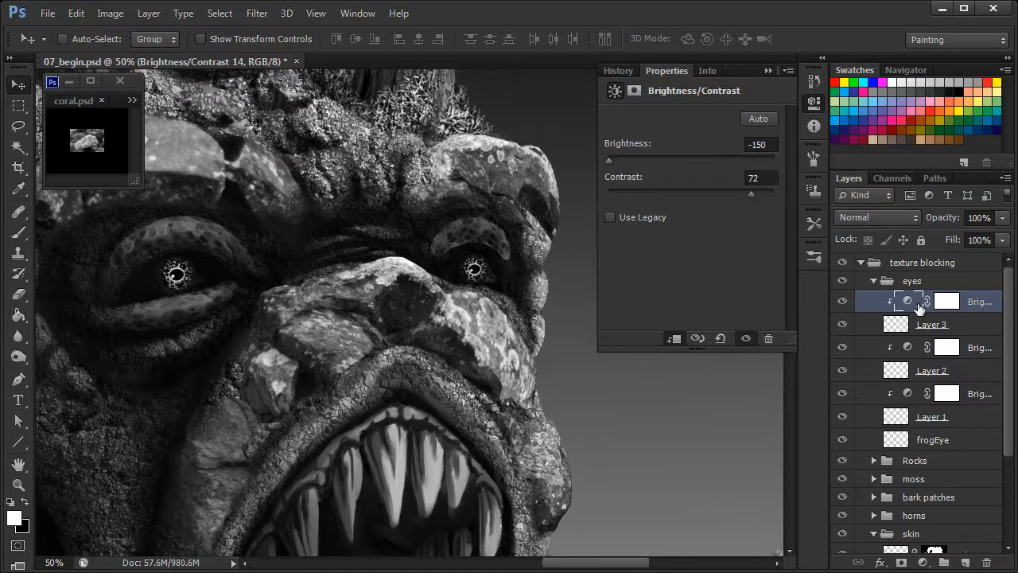
Step: Erase the edges of the coral eyelid on Layer 3 with a 35 px eraser to blend it into the far eye socket
left_click(901, 328)
left_click(811, 106)
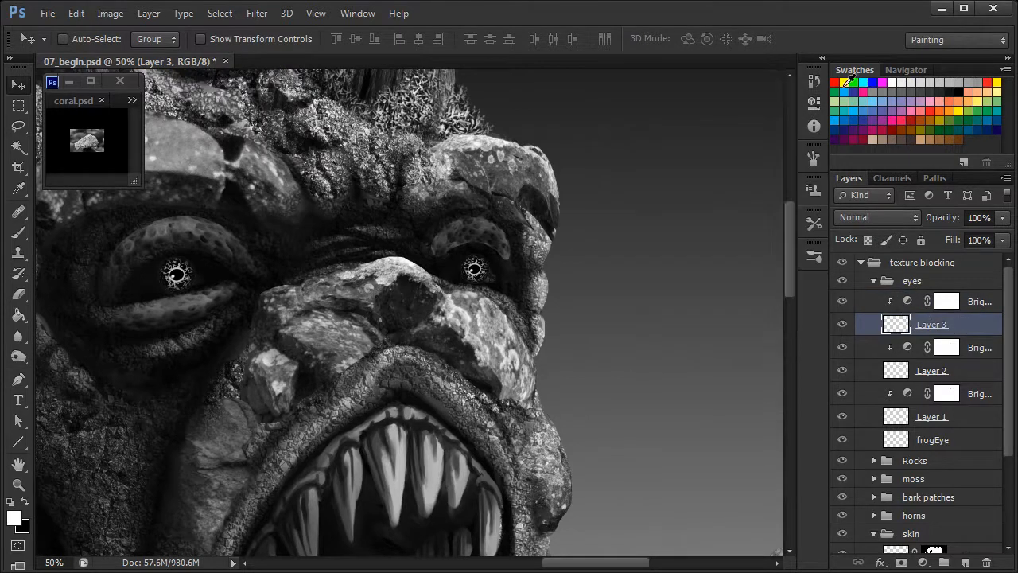
left_click(14, 237)
left_click(19, 212)
left_click(21, 294)
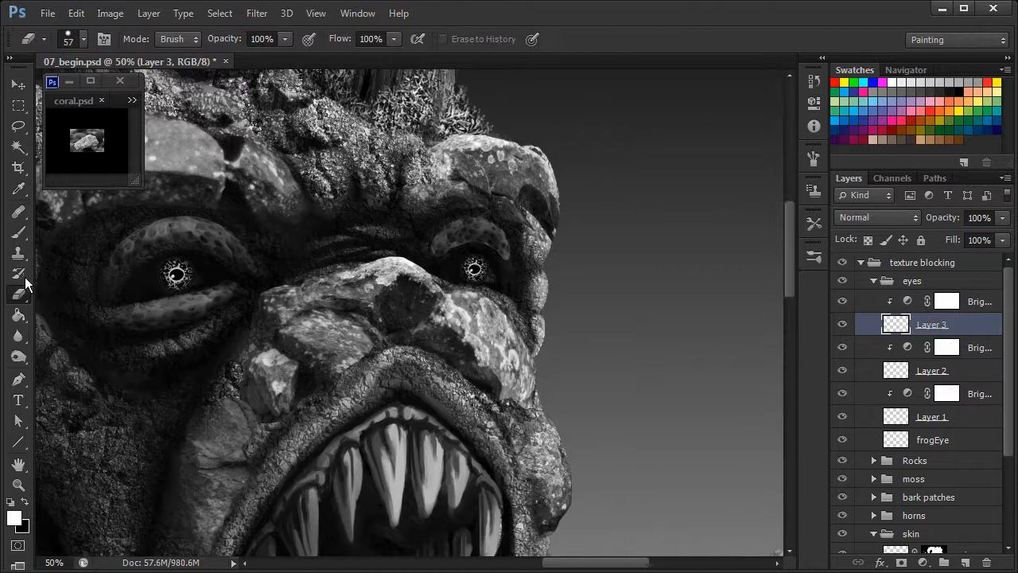
right_click(505, 231)
type("35")
key("Return")
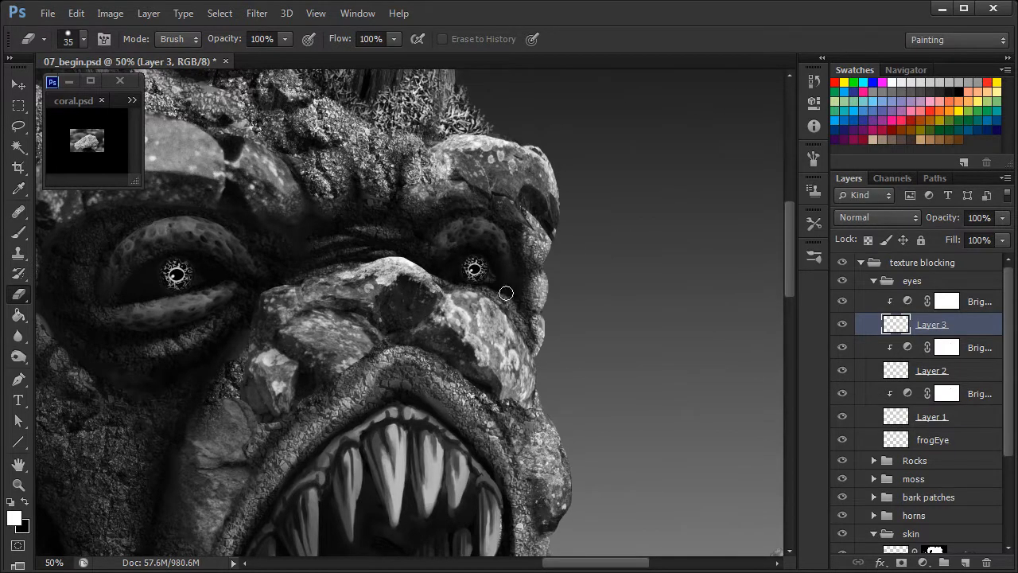
Step: Paint black with a 30 px brush on the mask of Layer 3's Brightness/Contrast adjustment to lighten parts of the far eyelid
key("ctrl+minus")
key("ctrl+minus")
key("ctrl+minus")
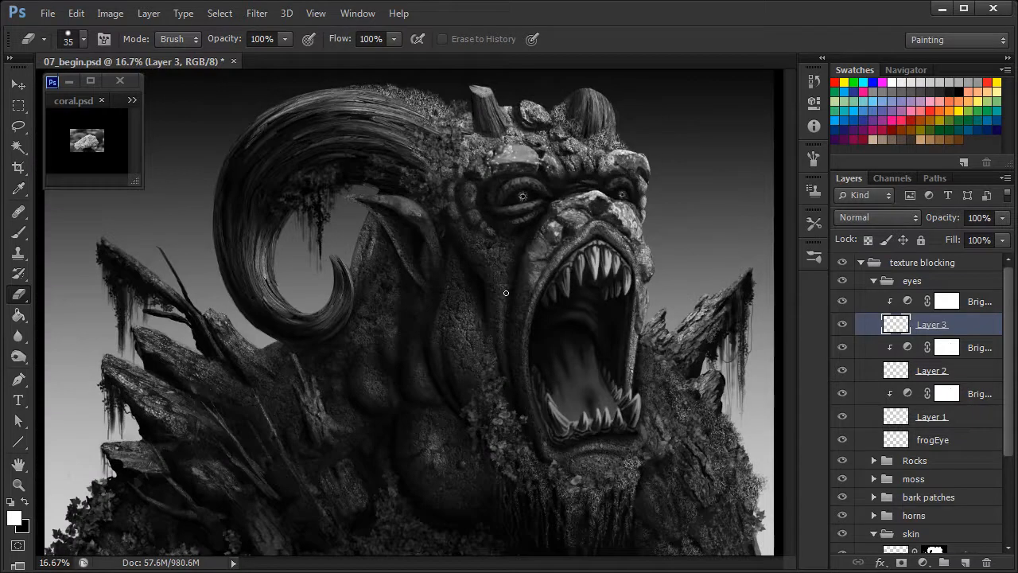
left_click(947, 302)
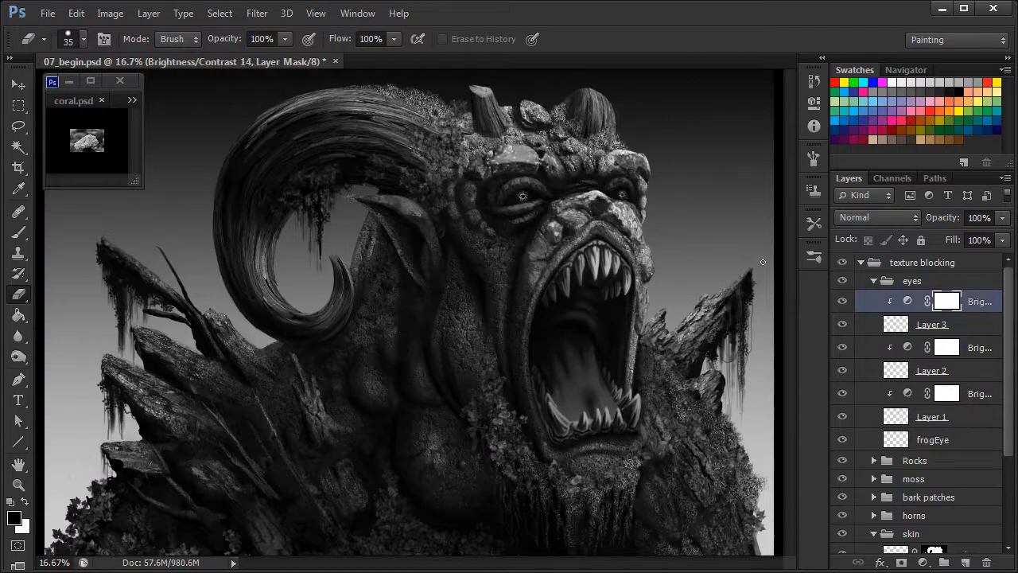
left_click(25, 229)
key("ctrl+plus")
key("ctrl+plus")
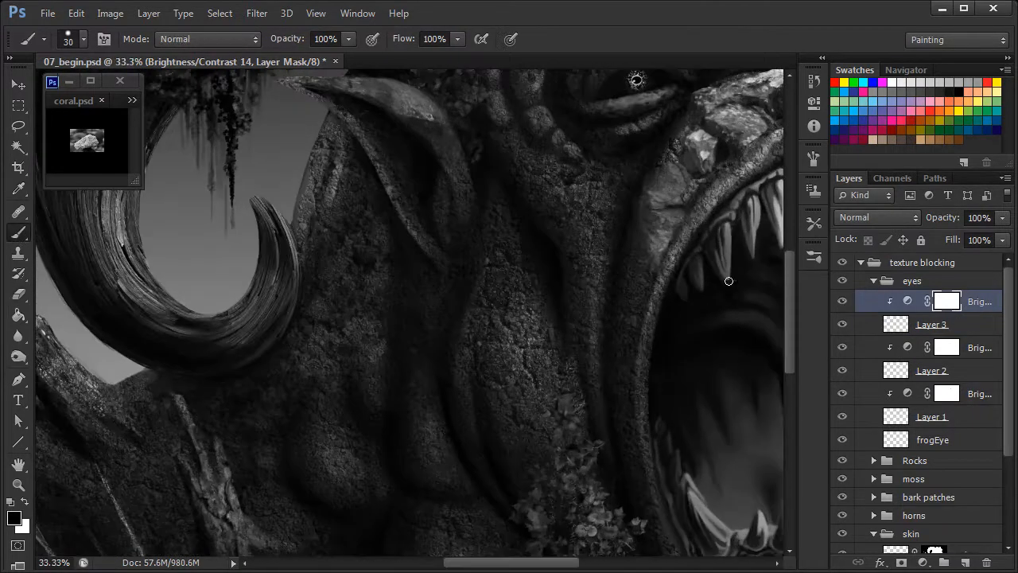
left_click_drag(735, 298, 495, 378)
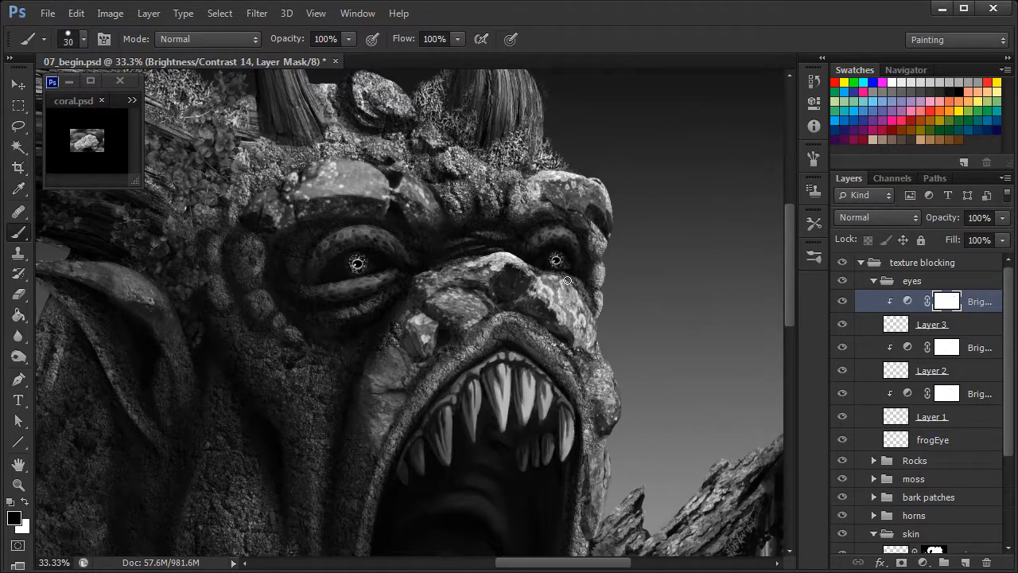
Step: Collapse the eyes group and make the Move tool active with the group selected
scroll(567, 281, "down", 3)
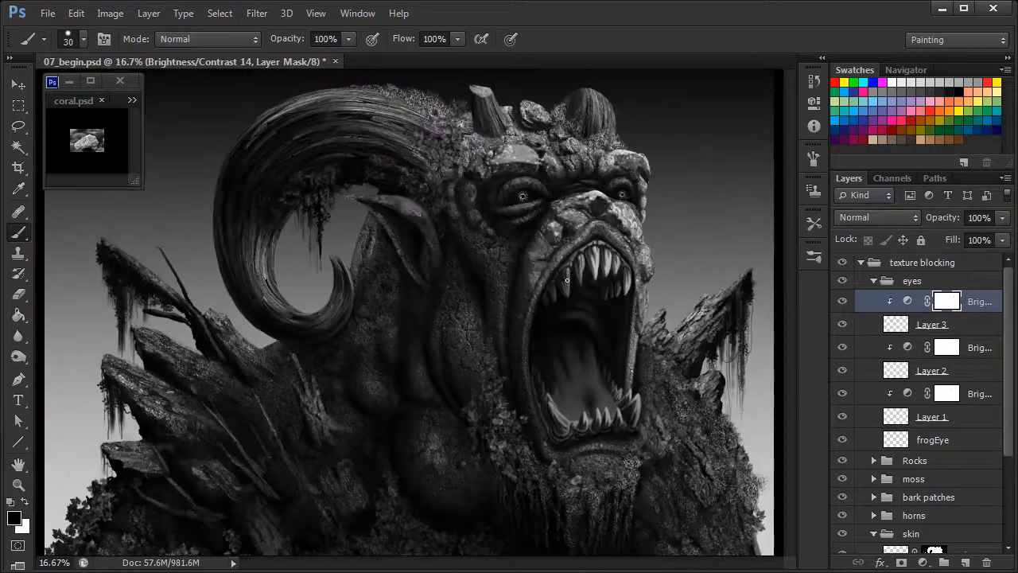
scroll(568, 280, "up", 1)
left_click(874, 285)
left_click(849, 282)
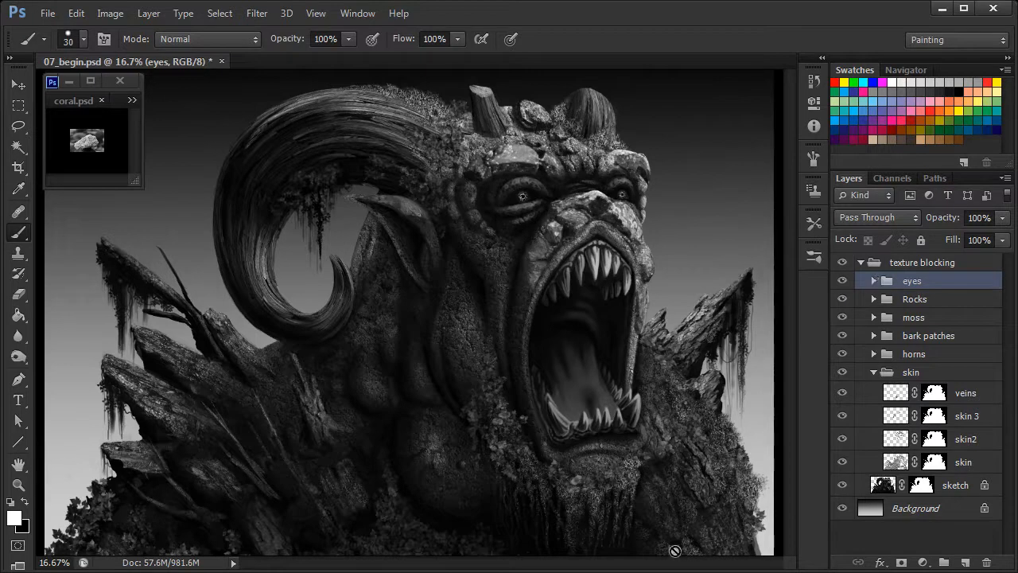
left_click(19, 85)
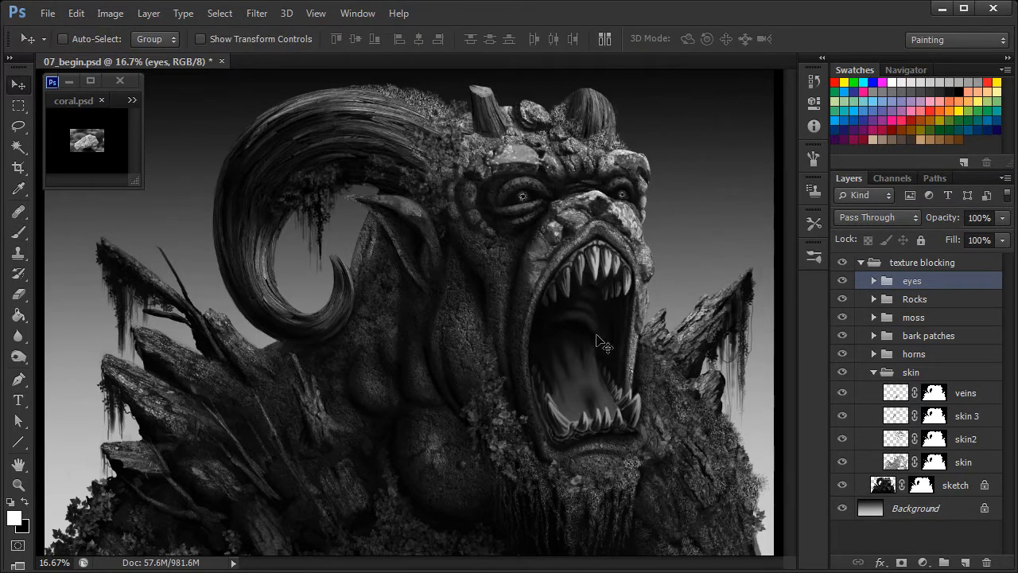